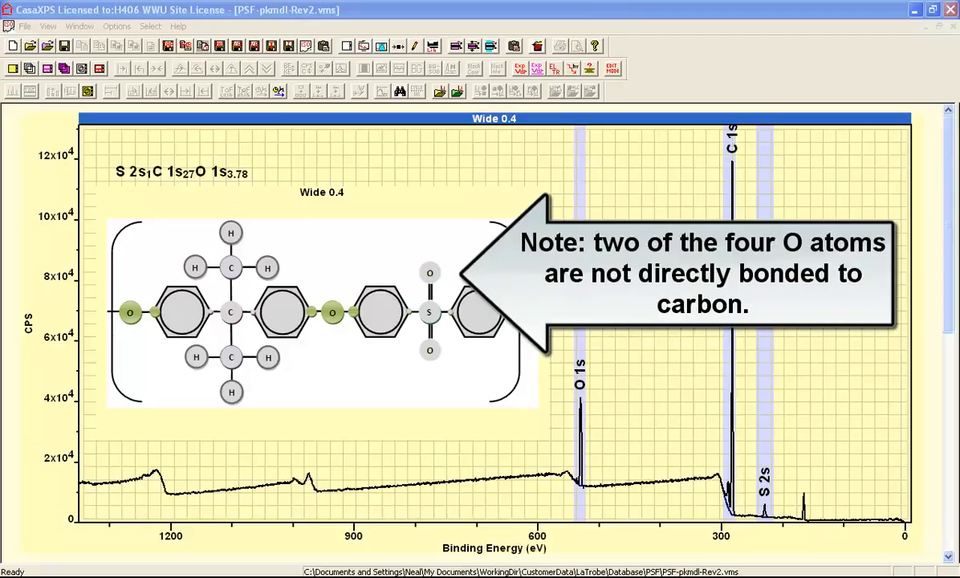
# Compare the O 1s spectra recorded at PE20, PE10 and PE5.
pyautogui.moveTo(955, 303); pyautogui.dragTo(621, 285)
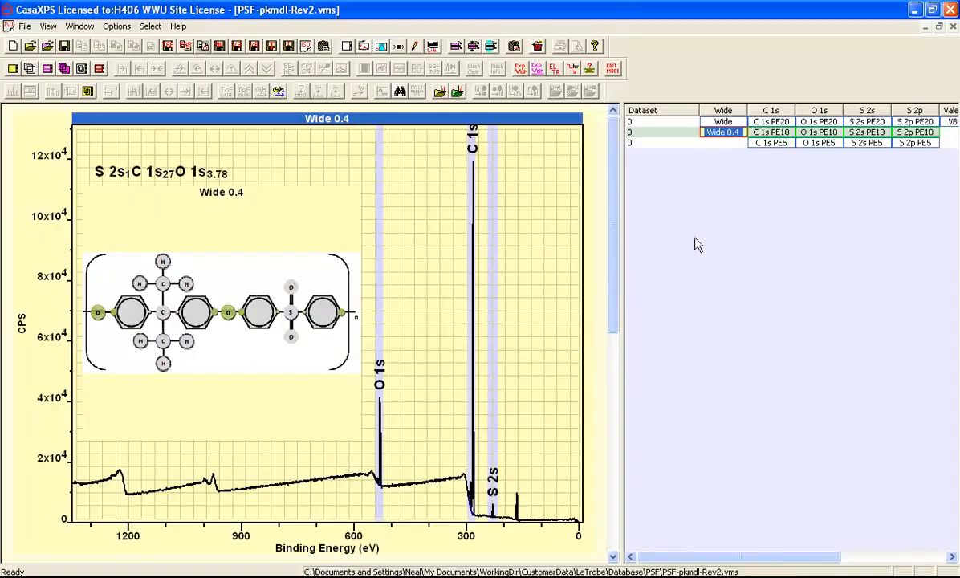
pyautogui.click(812, 122)
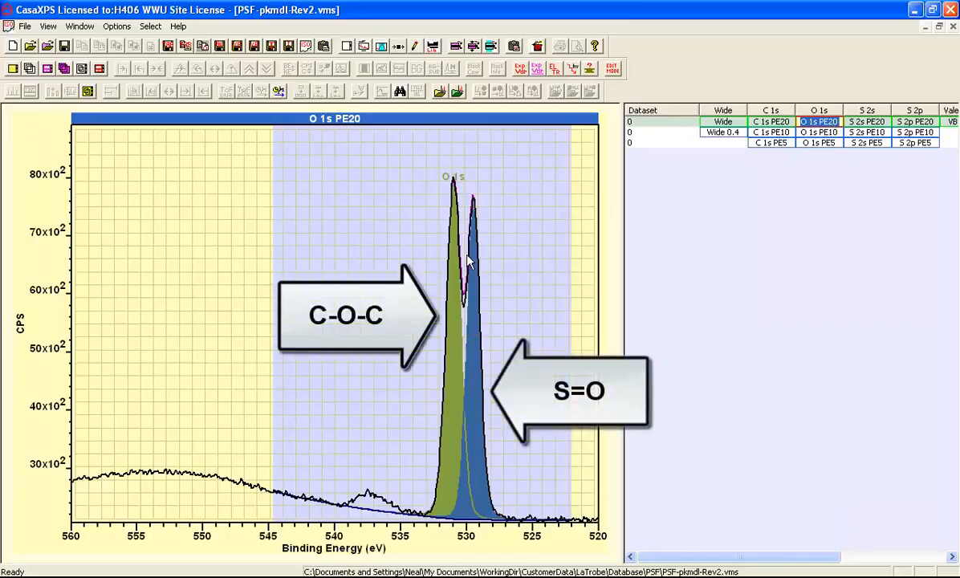
pyautogui.click(811, 134)
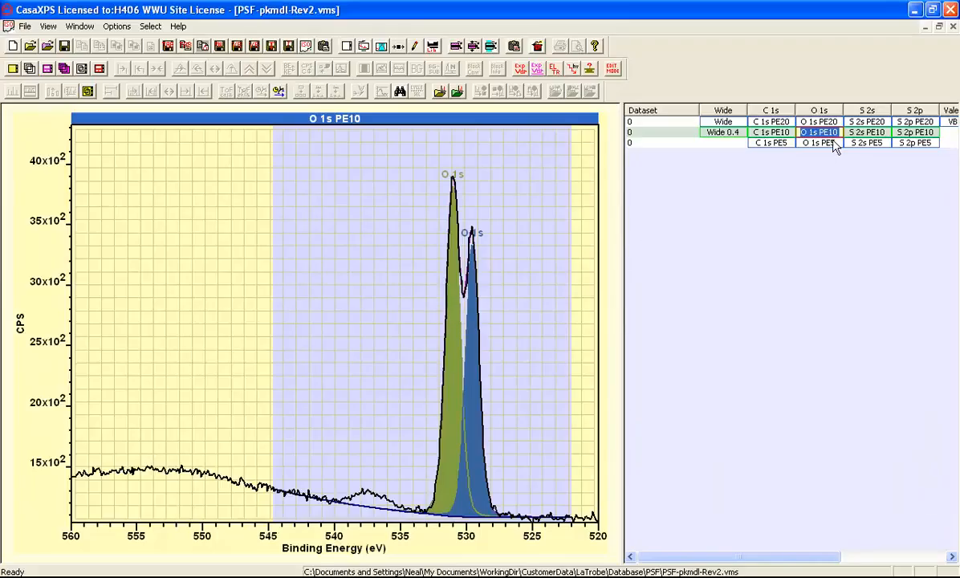
pyautogui.click(811, 143)
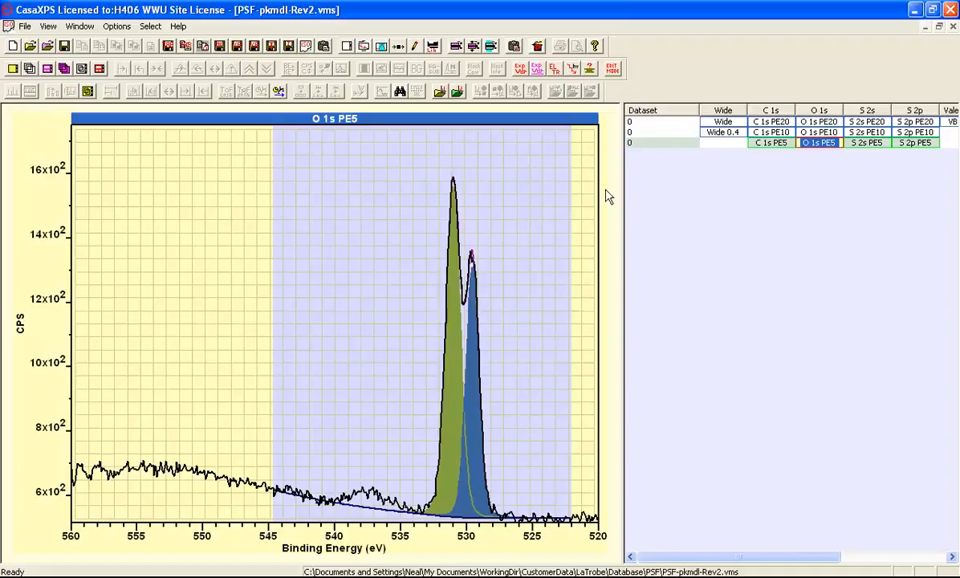
# Display the Wide 0.4 survey spectrum, then compare the S 2p spectra recorded at PE20, PE10 and PE5.
pyautogui.click(717, 132)
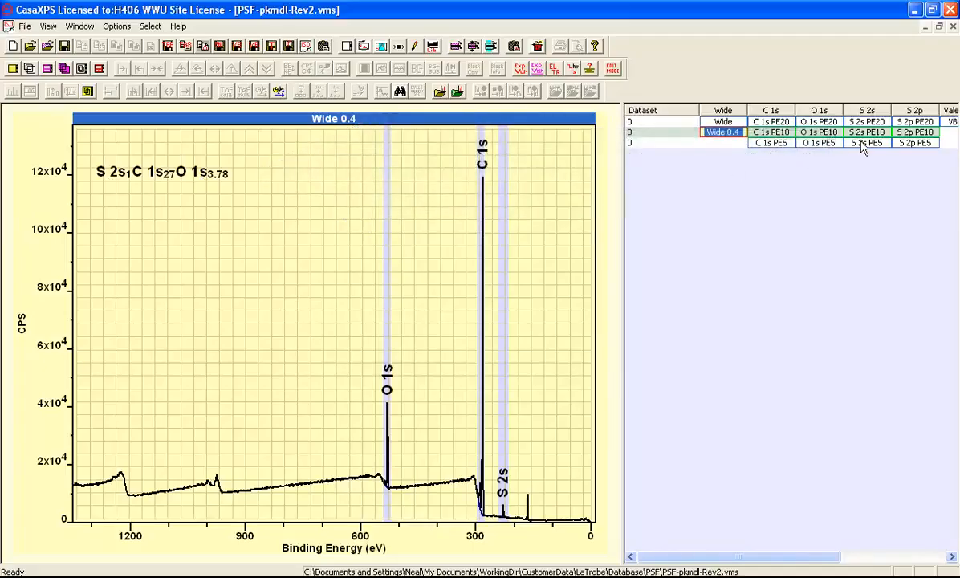
pyautogui.click(916, 122)
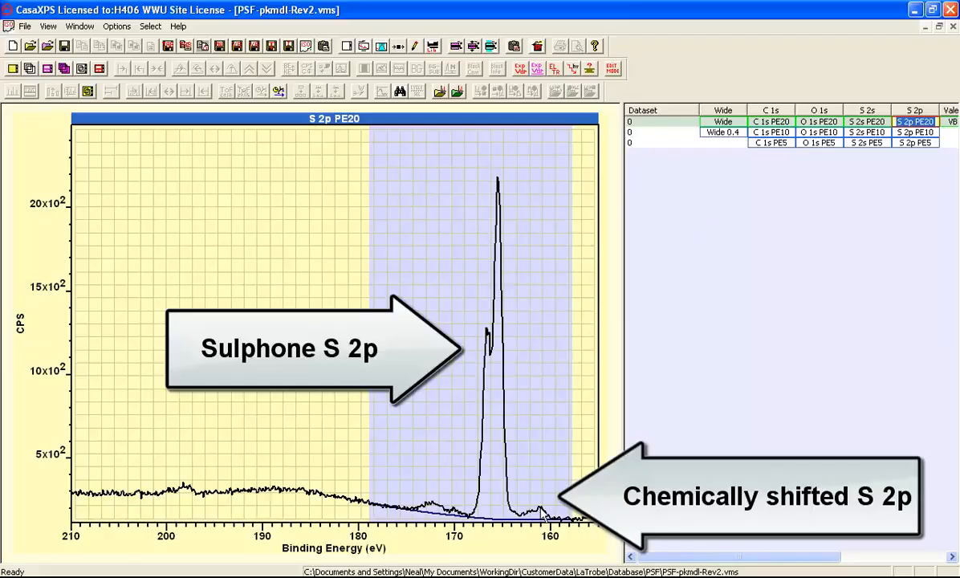
pyautogui.click(912, 131)
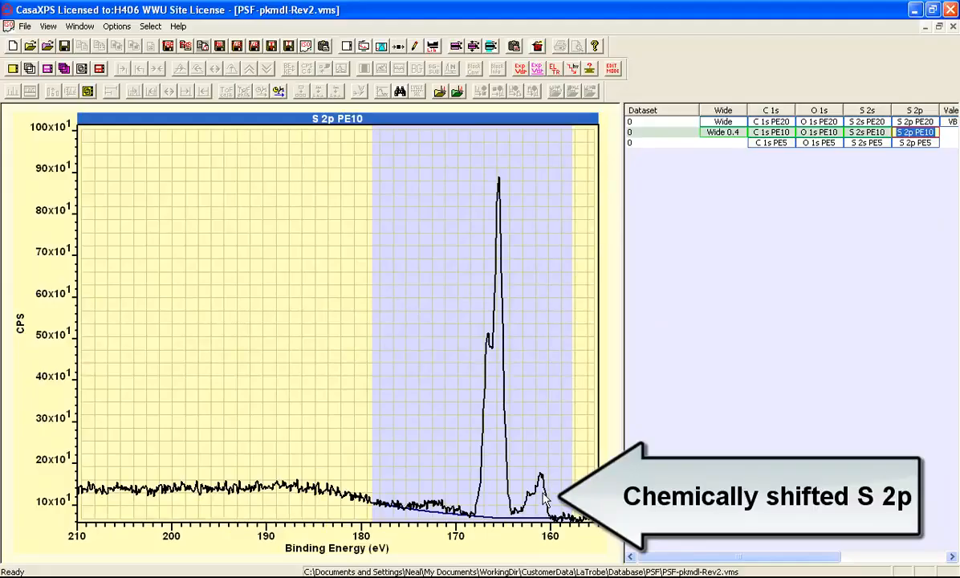
pyautogui.click(921, 145)
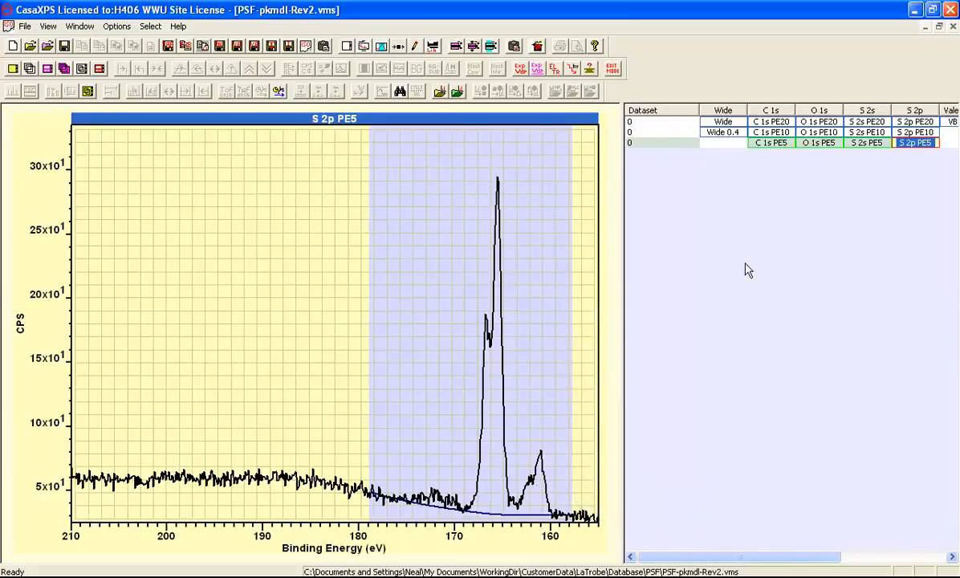
# Switch to the psf.vms file and create a quantification region on the C 1s PE20 spectrum.
pyautogui.hotkey('ctrl', 'Tab')
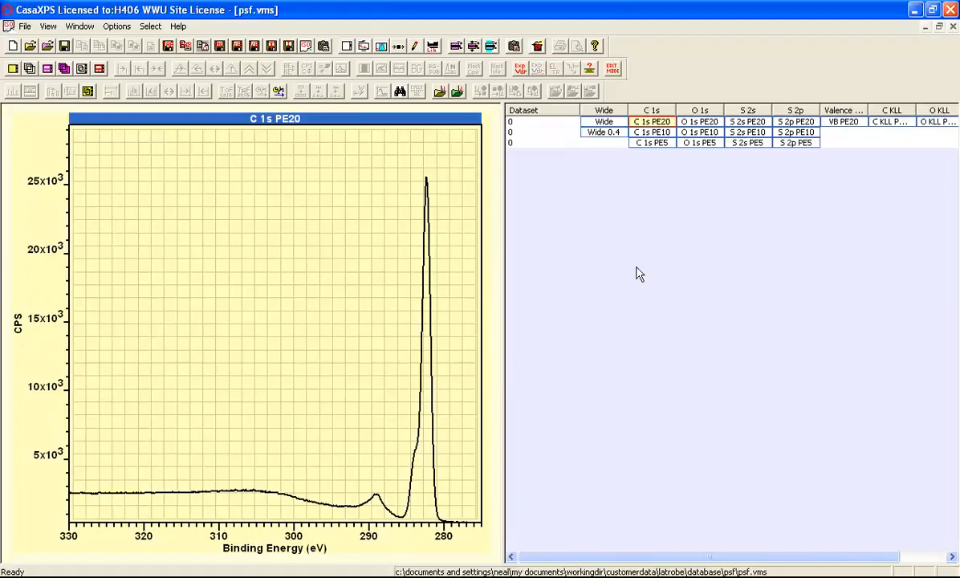
pyautogui.click(365, 47)
pyautogui.moveTo(394, 100); pyautogui.dragTo(693, 176)
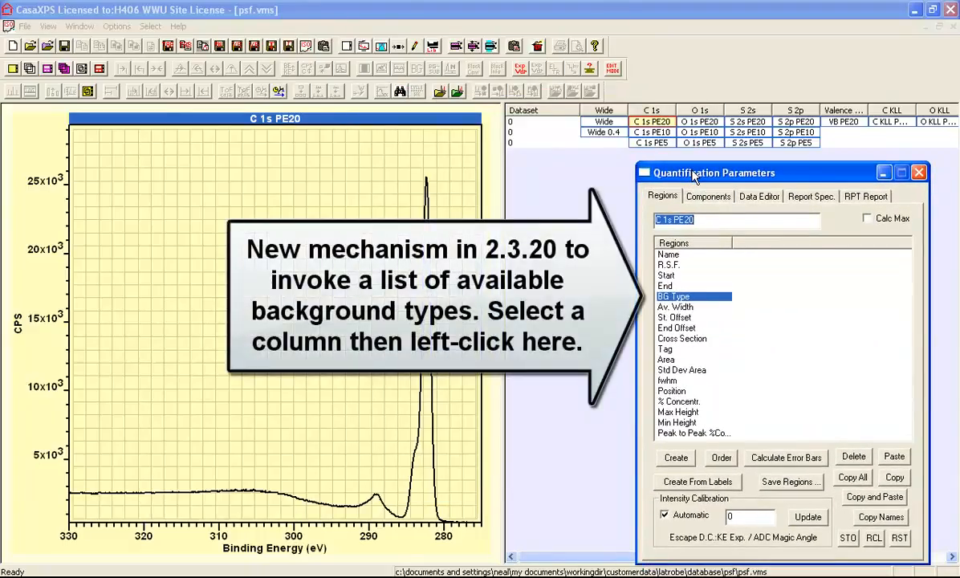
pyautogui.click(676, 462)
# Set the C 1s region's background type to U Poly Tougaard and move the region's start to about 303 eV.
pyautogui.click(725, 297)
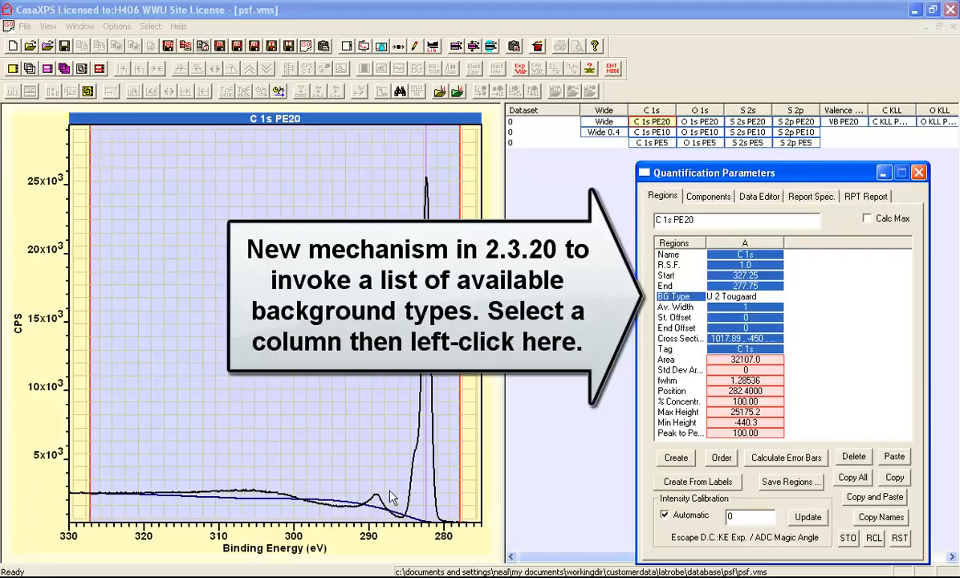
pyautogui.click(673, 298)
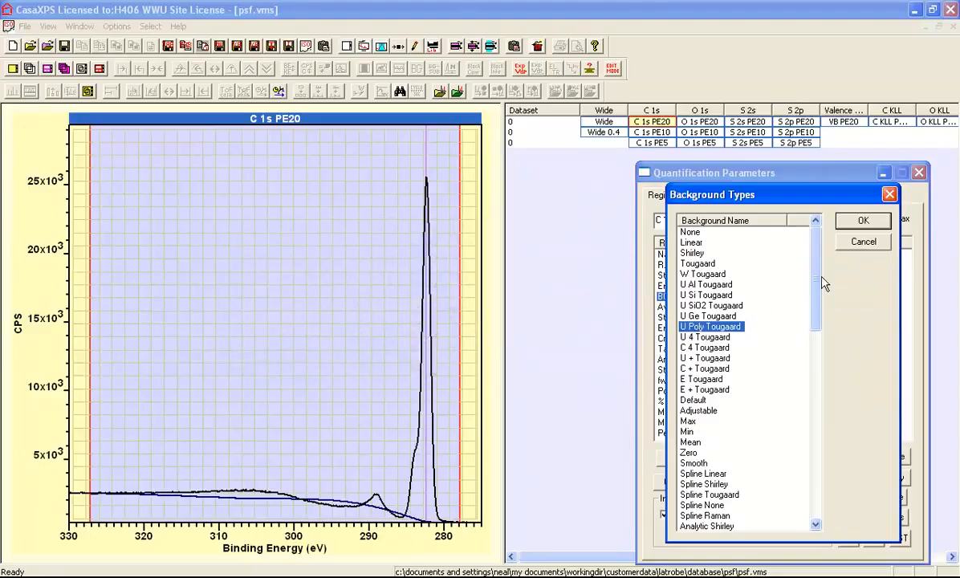
pyautogui.click(862, 221)
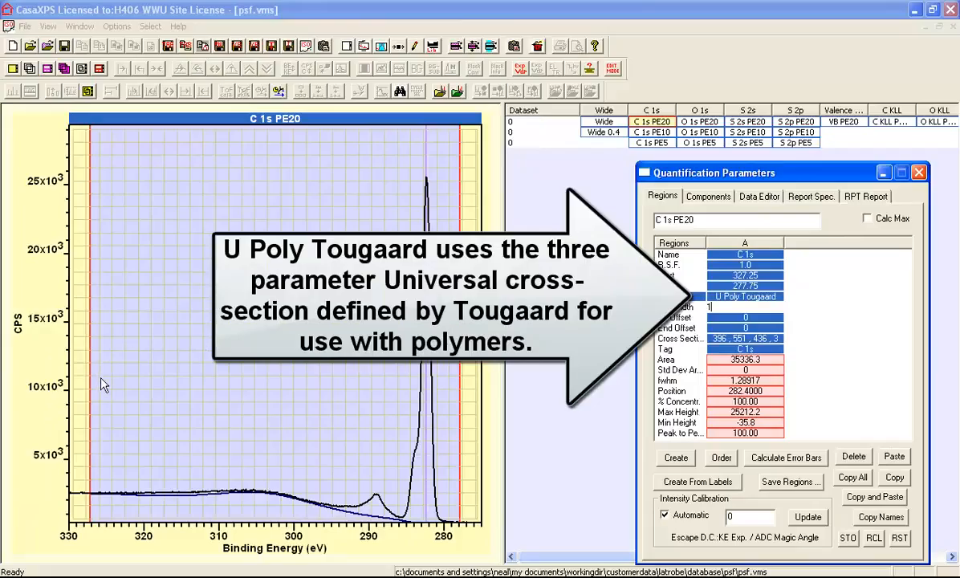
pyautogui.click(93, 398)
pyautogui.moveTo(92, 399); pyautogui.dragTo(273, 398)
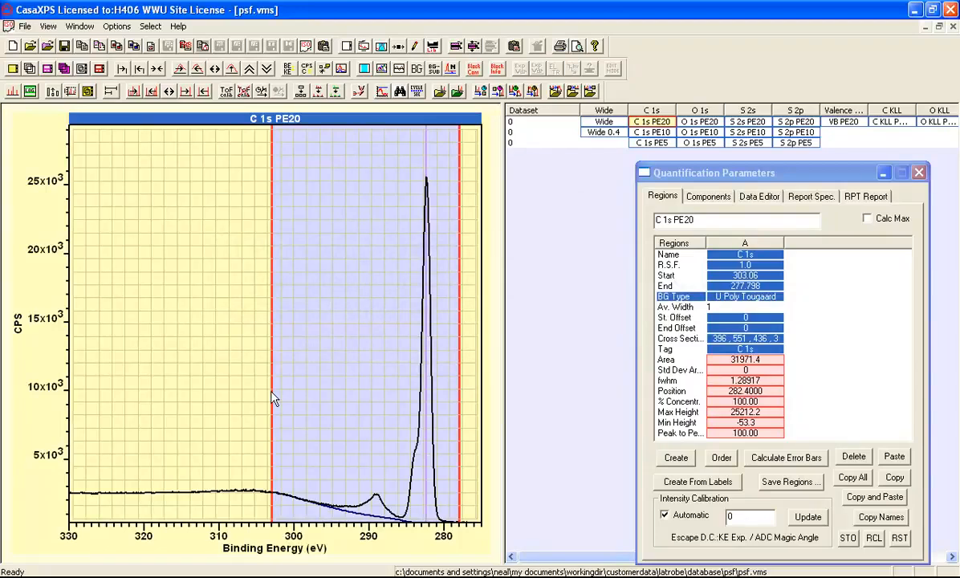
# Create a C 1s component on the main peak and lower its height to about 15x10^3 CPS at about 282.3 eV.
pyautogui.moveTo(199, 452); pyautogui.dragTo(480, 524)
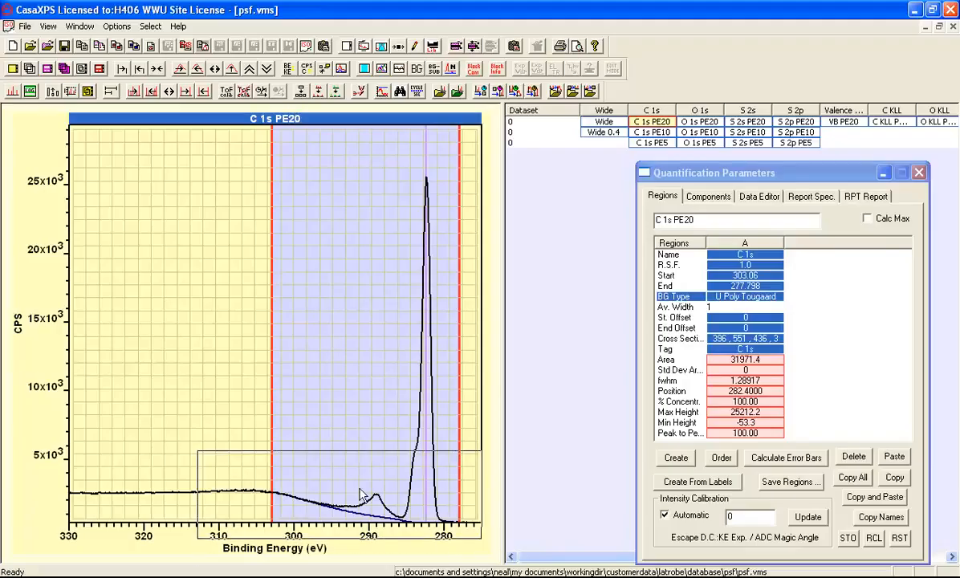
pyautogui.click(249, 471)
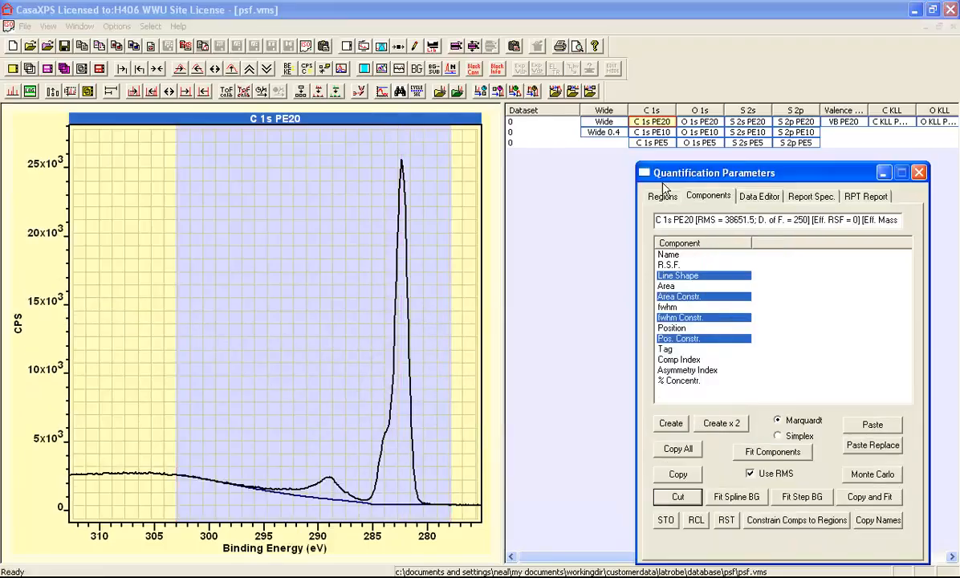
pyautogui.click(661, 195)
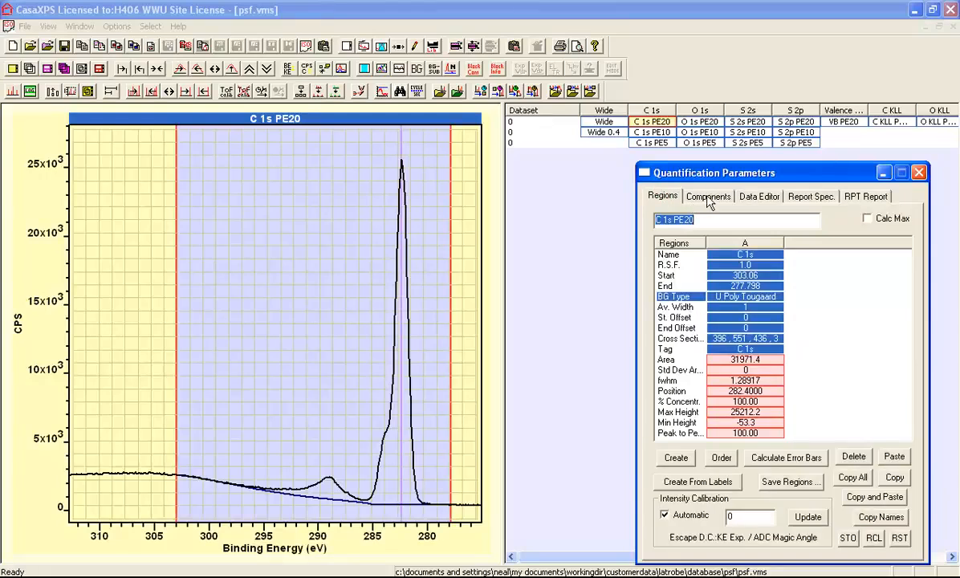
pyautogui.click(709, 198)
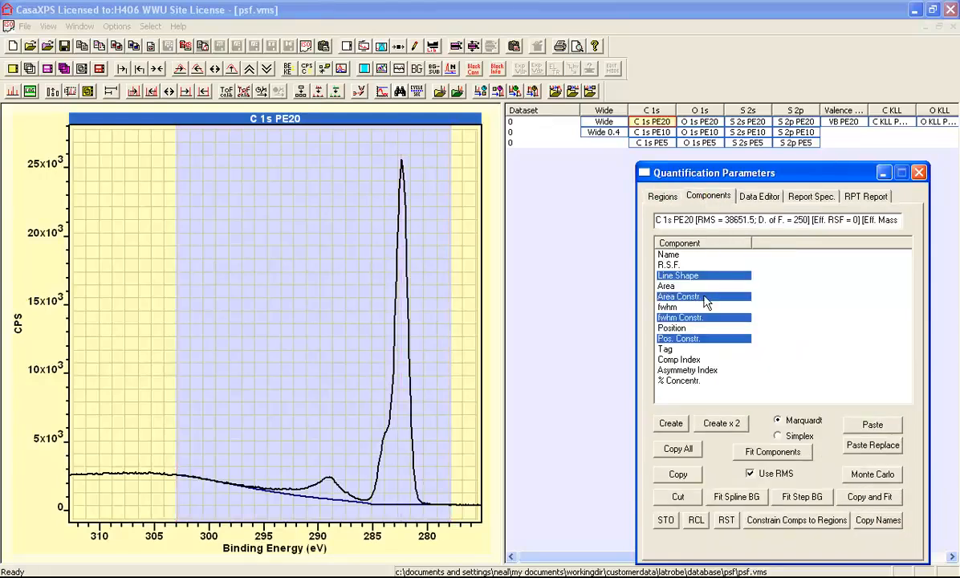
pyautogui.click(671, 423)
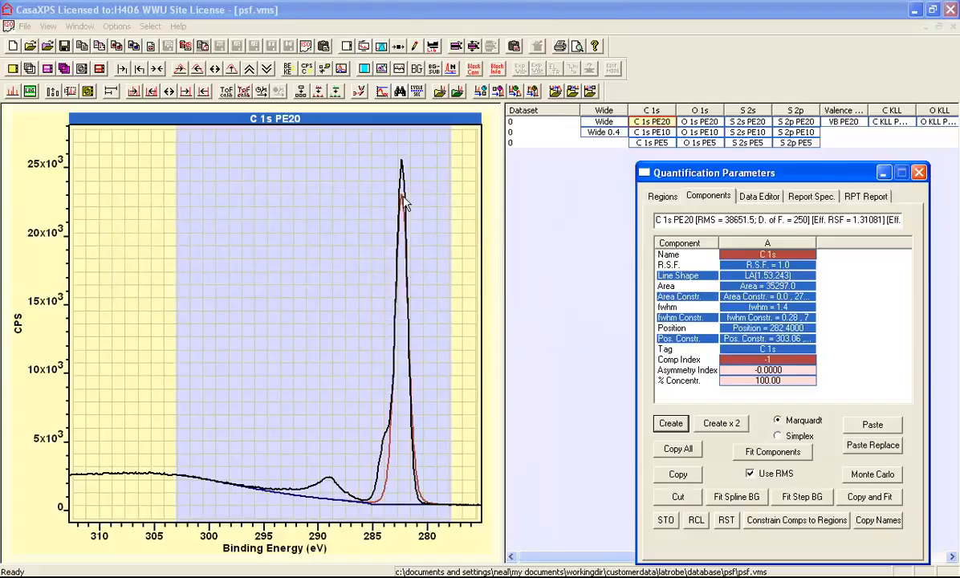
pyautogui.moveTo(403, 205); pyautogui.dragTo(404, 307)
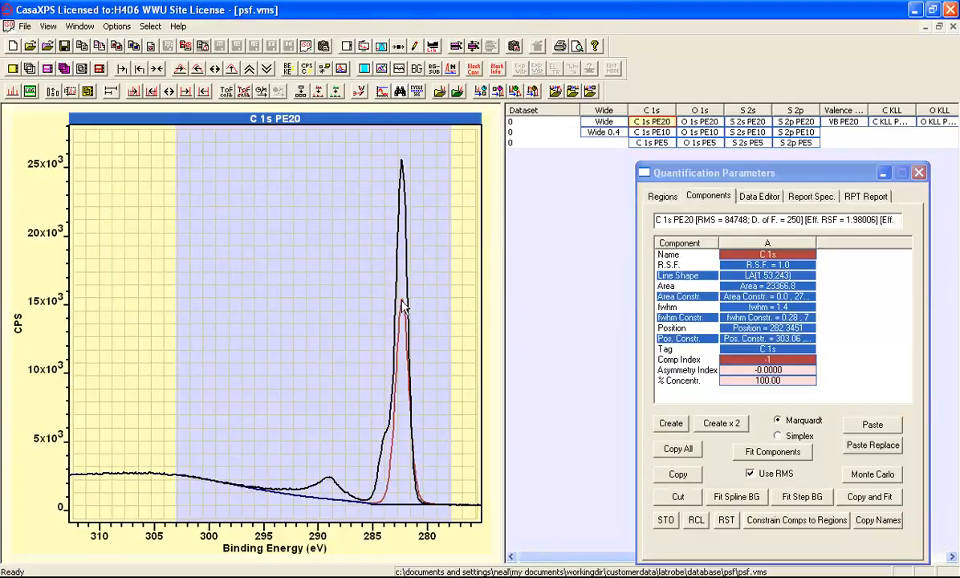
# Set the C 1s component's fwhm to 1.
pyautogui.click(788, 307)
pyautogui.moveTo(786, 307); pyautogui.dragTo(593, 307)
pyautogui.write('1')
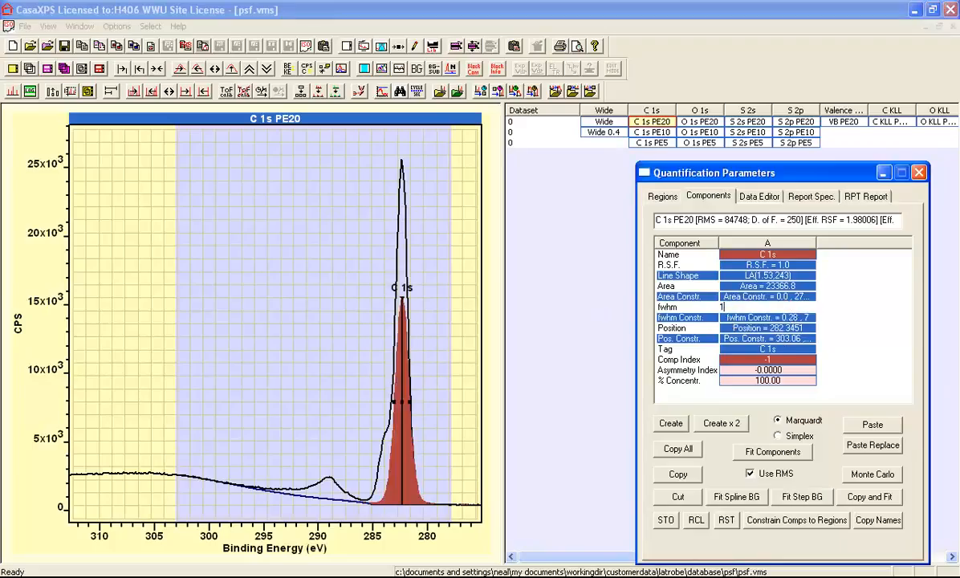
pyautogui.press('Return')
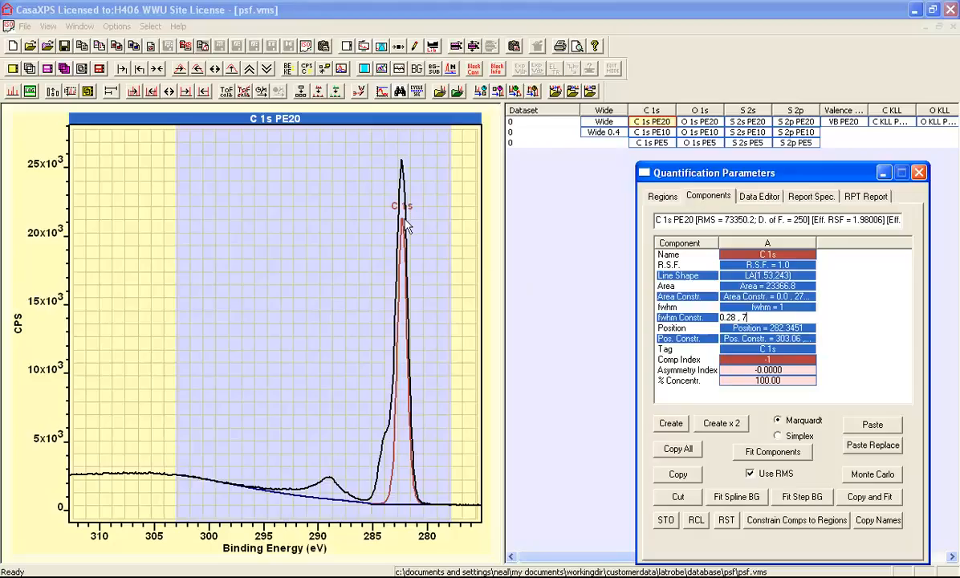
# Duplicate the C 1s component and fit the copy to the shoulder at about 284.1 eV, about 5x10^3 CPS high.
pyautogui.click(665, 473)
pyautogui.click(872, 428)
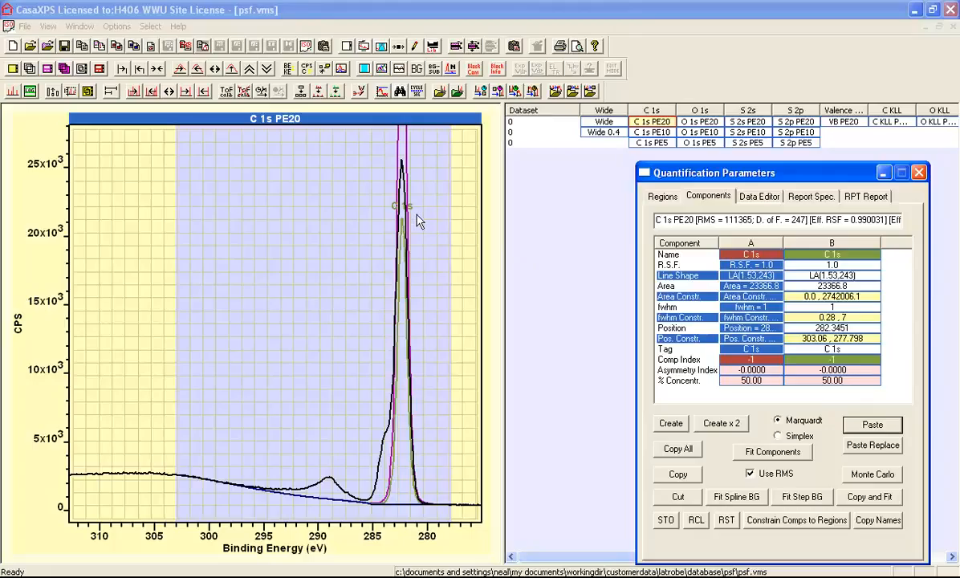
pyautogui.moveTo(396, 221); pyautogui.dragTo(383, 443)
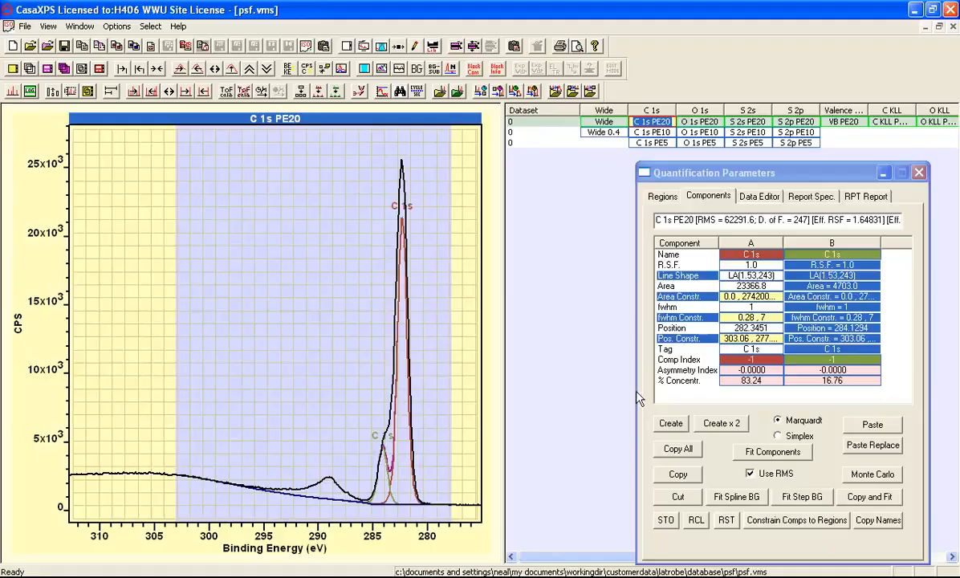
# Set the tag of component B to (CO)*4.
pyautogui.click(802, 349)
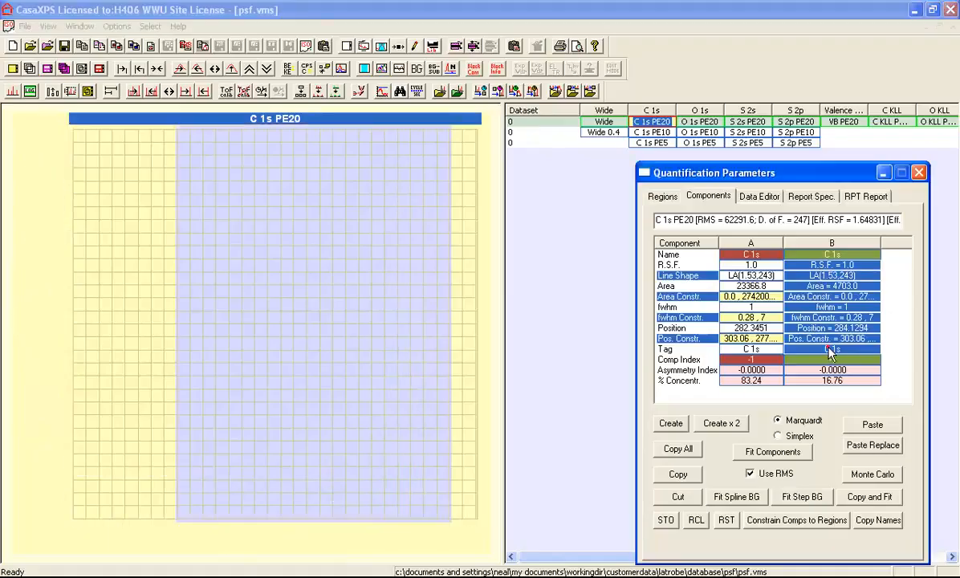
pyautogui.press('BackSpace')
pyautogui.write('(CO)')
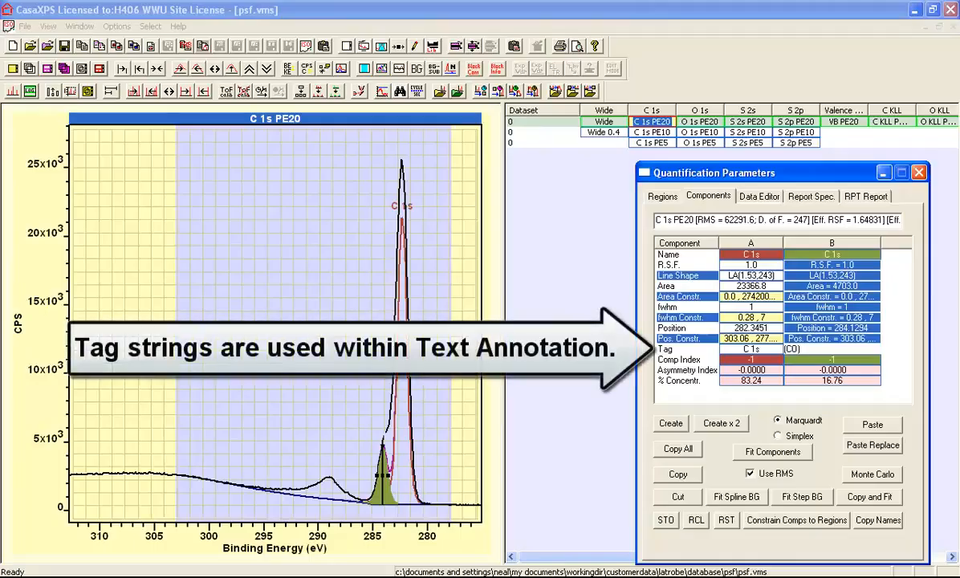
pyautogui.press('Return')
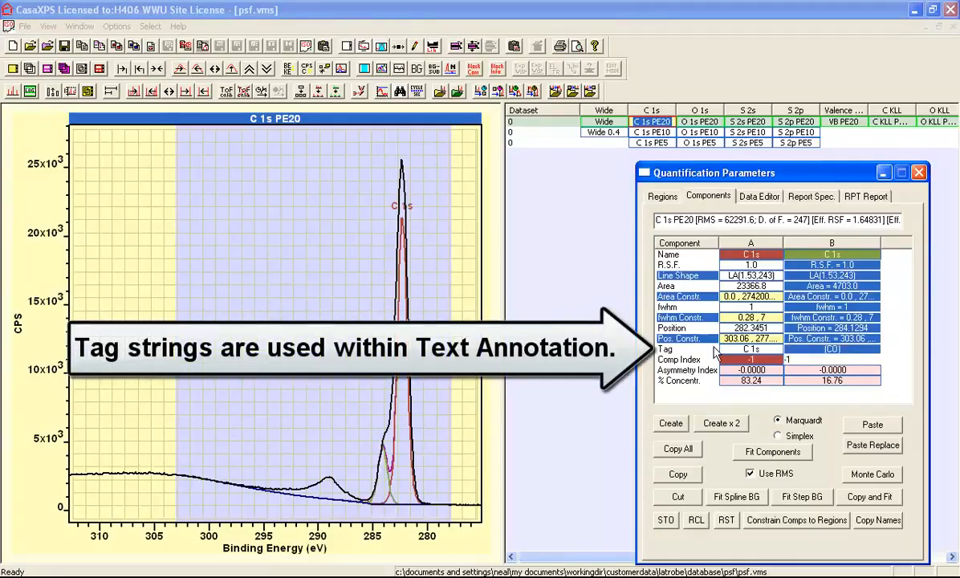
pyautogui.click(841, 351)
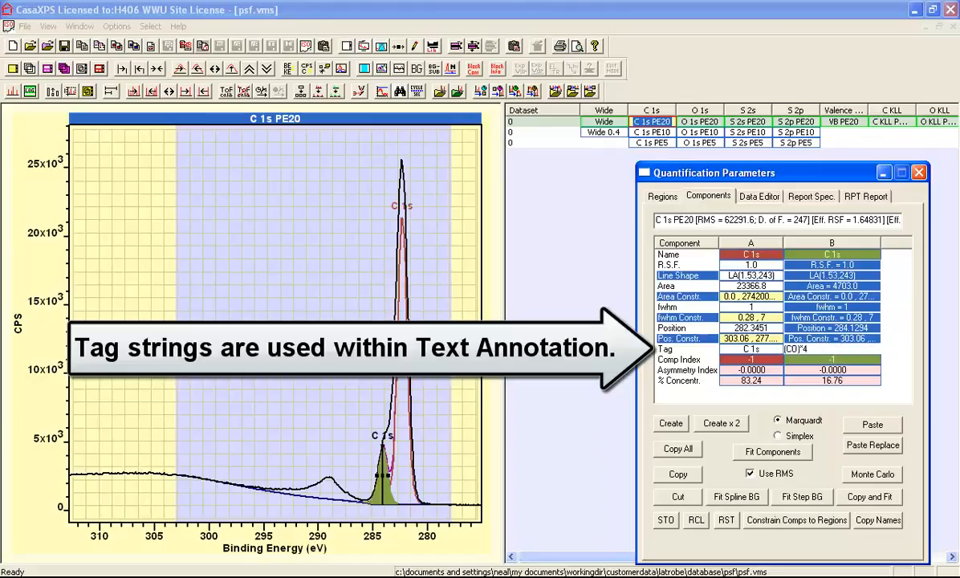
pyautogui.press('Return')
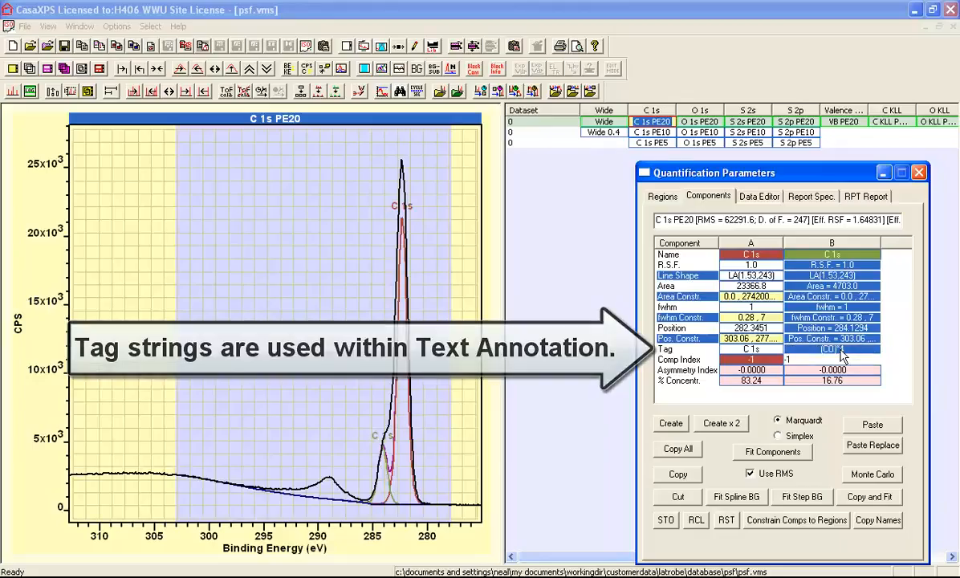
# Annotate the spectrum with live formula text from the quantification table, using the Formula and Use Active VB options.
pyautogui.click(390, 45)
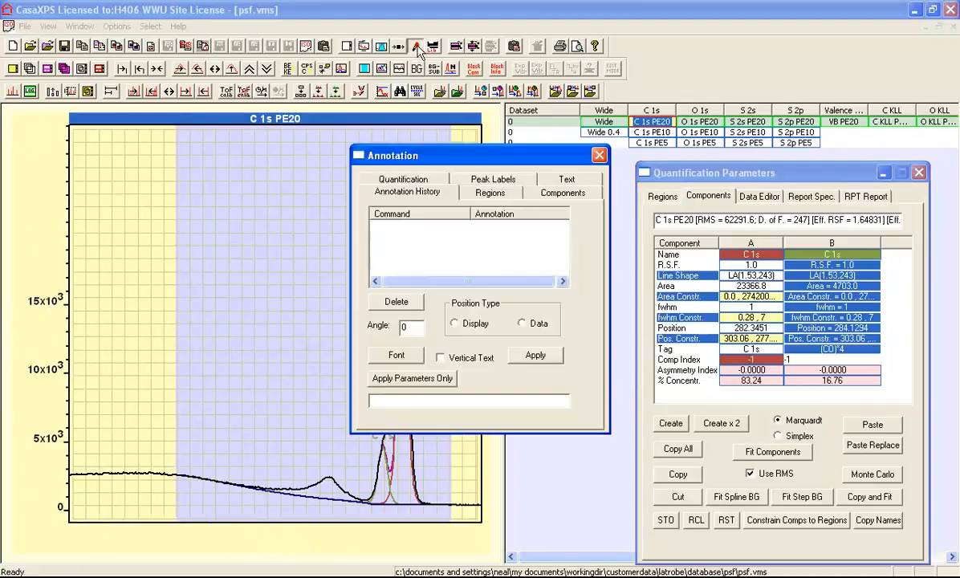
pyautogui.click(551, 178)
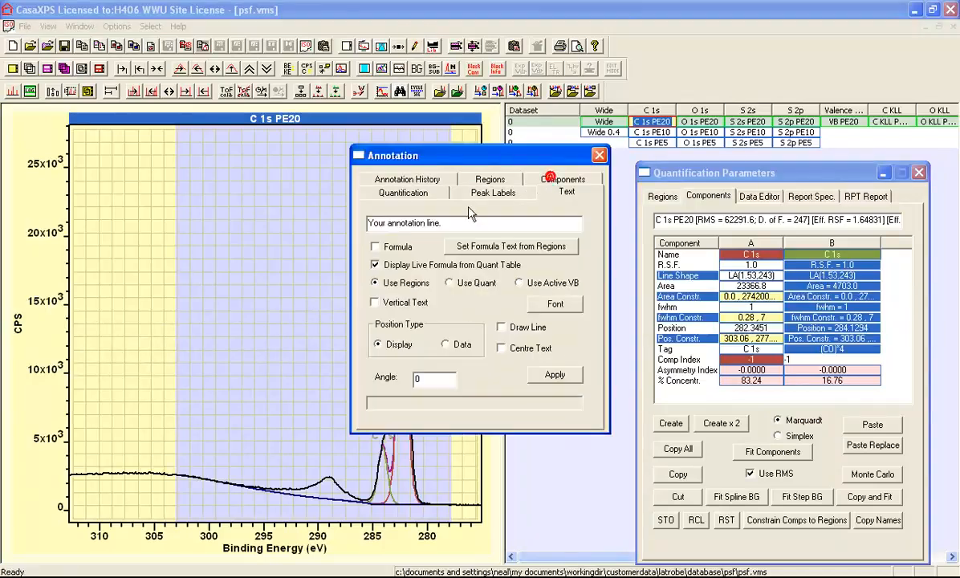
pyautogui.click(387, 249)
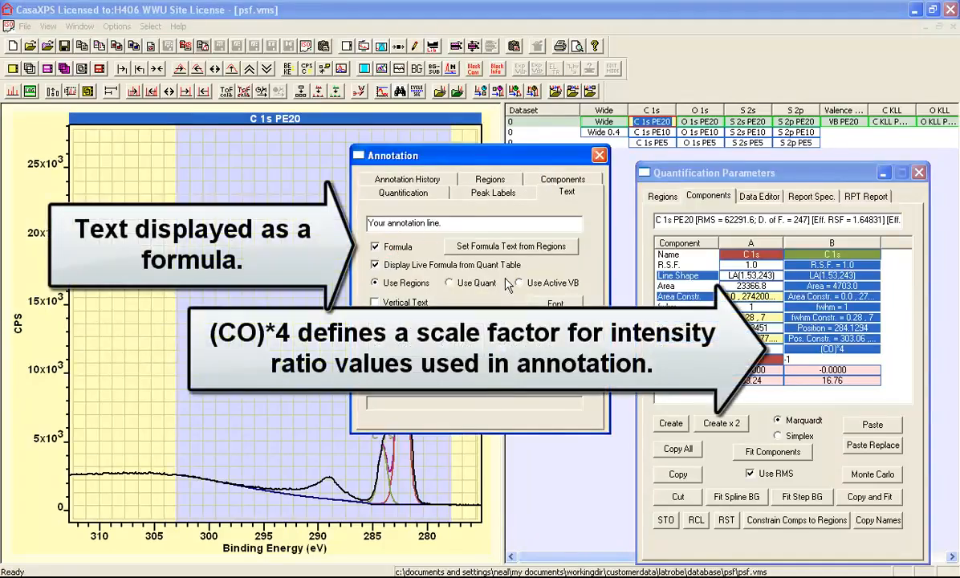
pyautogui.click(536, 285)
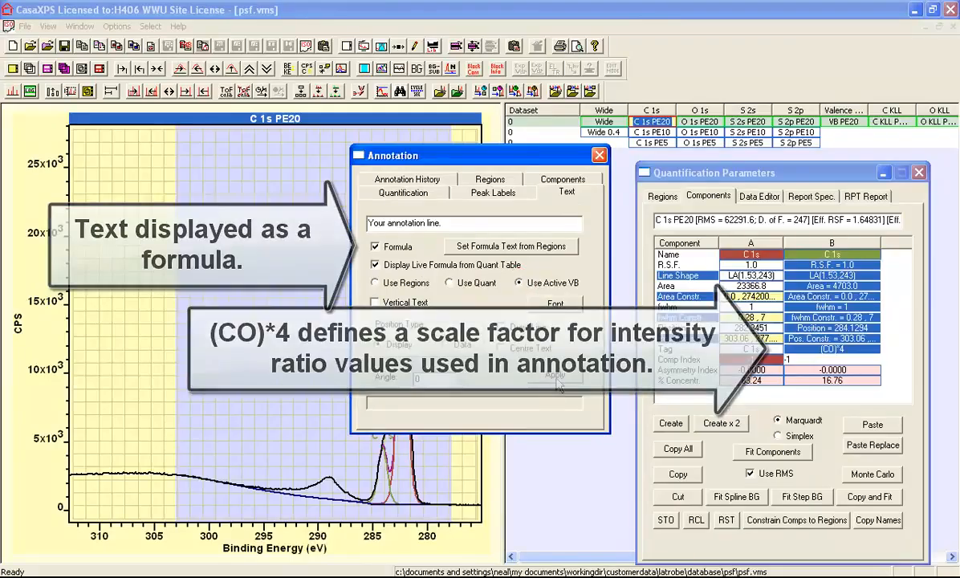
pyautogui.click(554, 377)
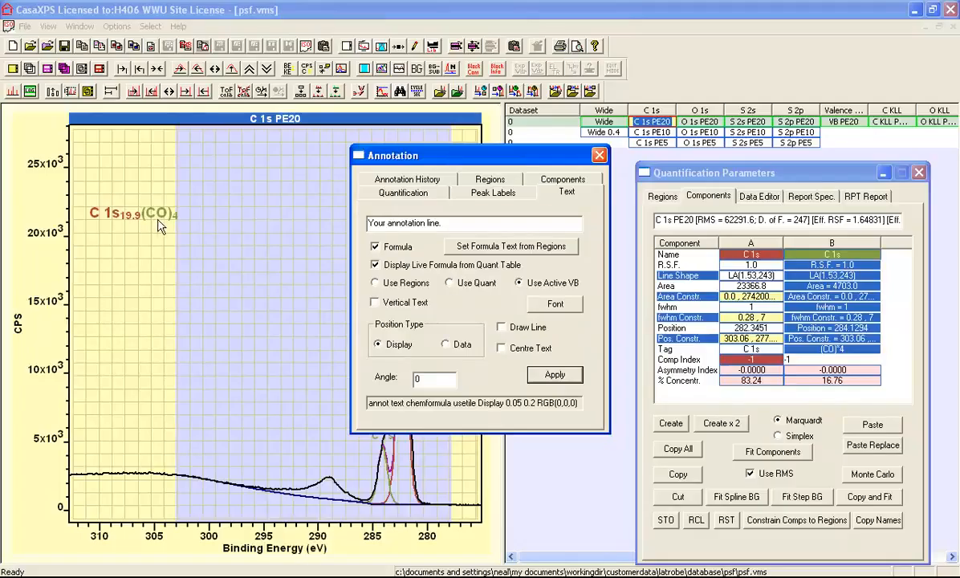
pyautogui.click(600, 157)
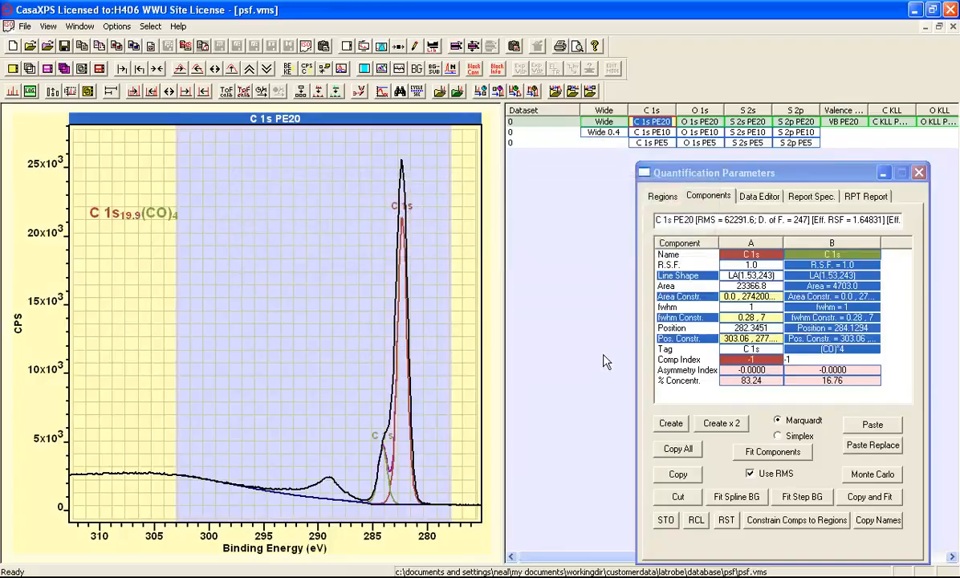
# Create a third C 1s component, C, and constrain its area to B*0.5.
pyautogui.click(670, 423)
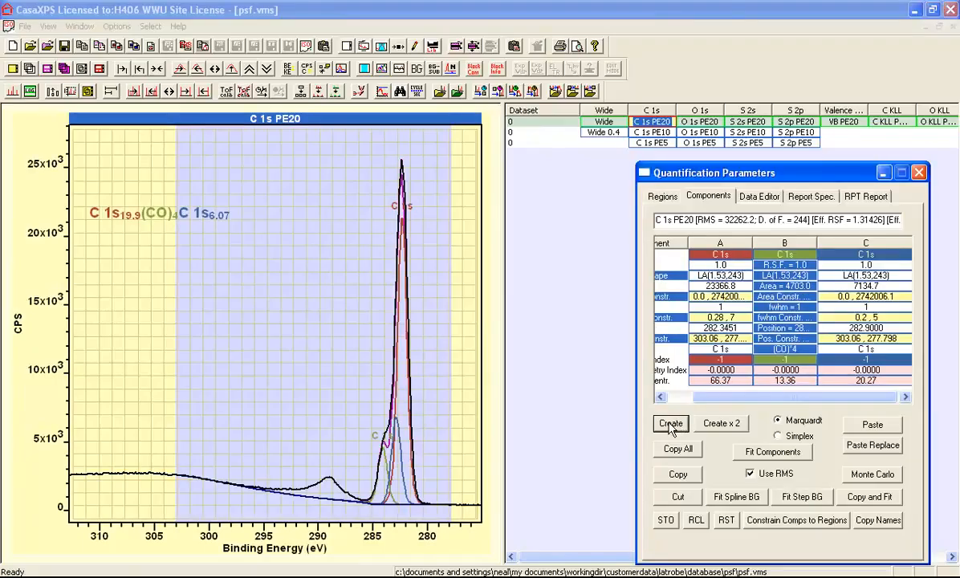
pyautogui.click(864, 299)
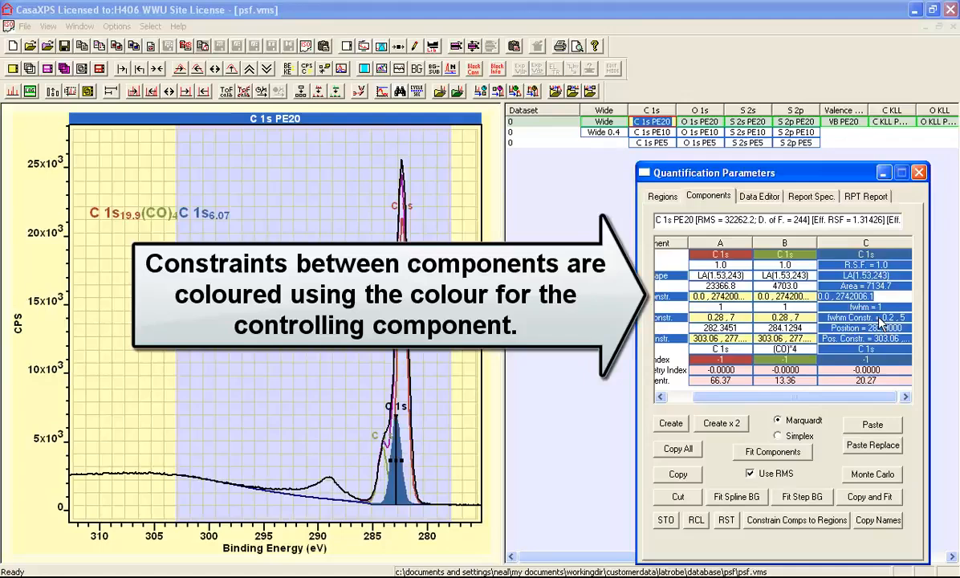
pyautogui.write('B*0.5')
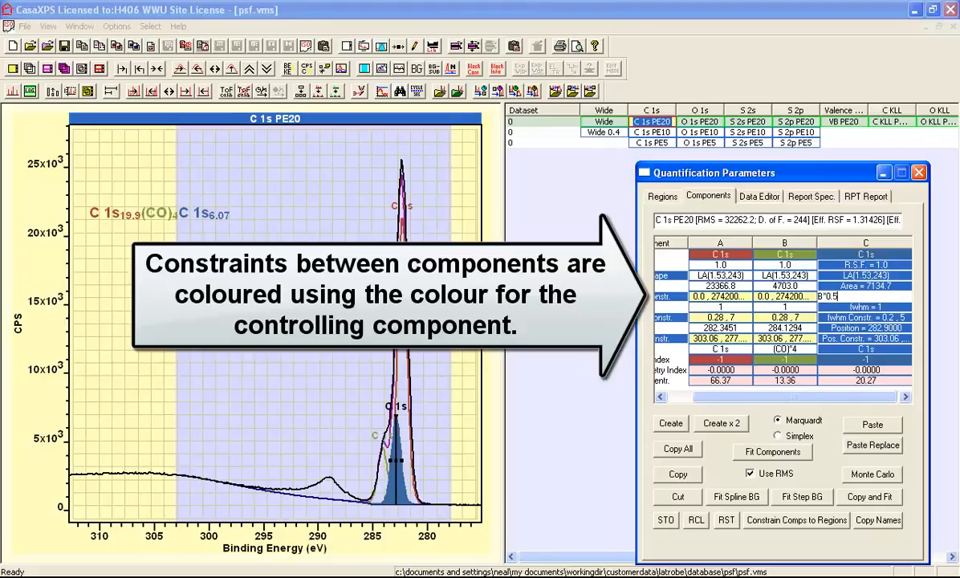
pyautogui.press('Return')
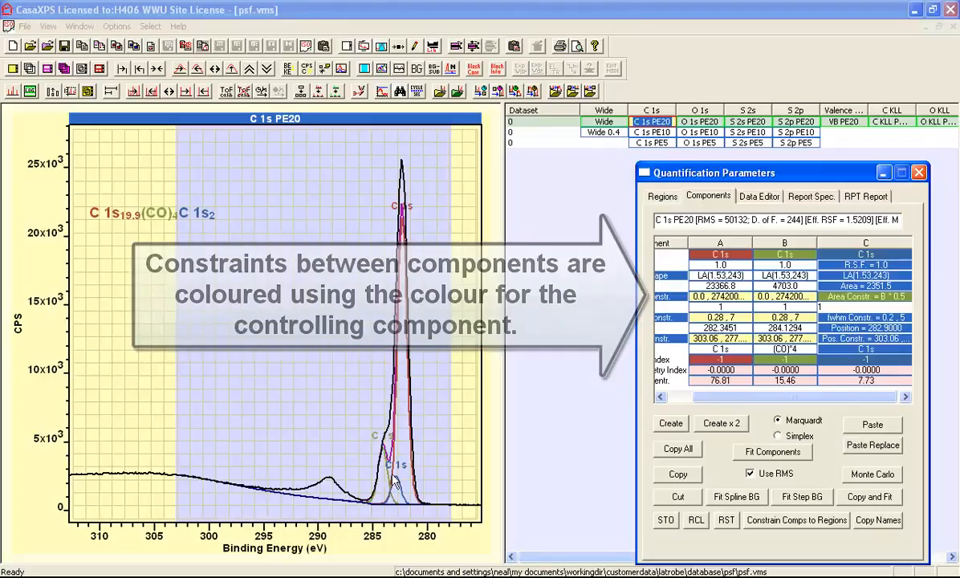
# Duplicate component C as component D and constrain the copy's area to B*0.5.
pyautogui.click(679, 473)
pyautogui.click(870, 426)
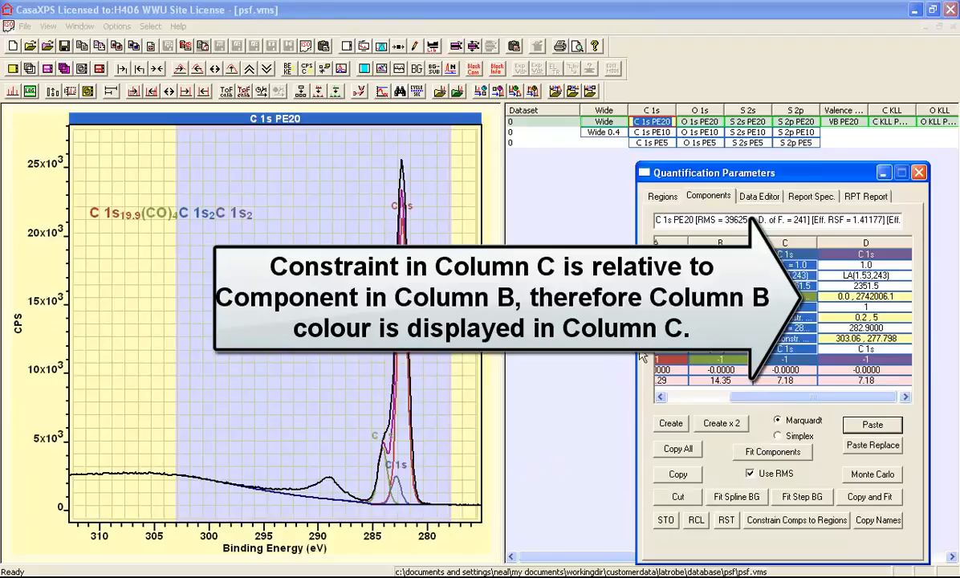
pyautogui.click(870, 296)
pyautogui.doubleClick(877, 295)
pyautogui.write('b')
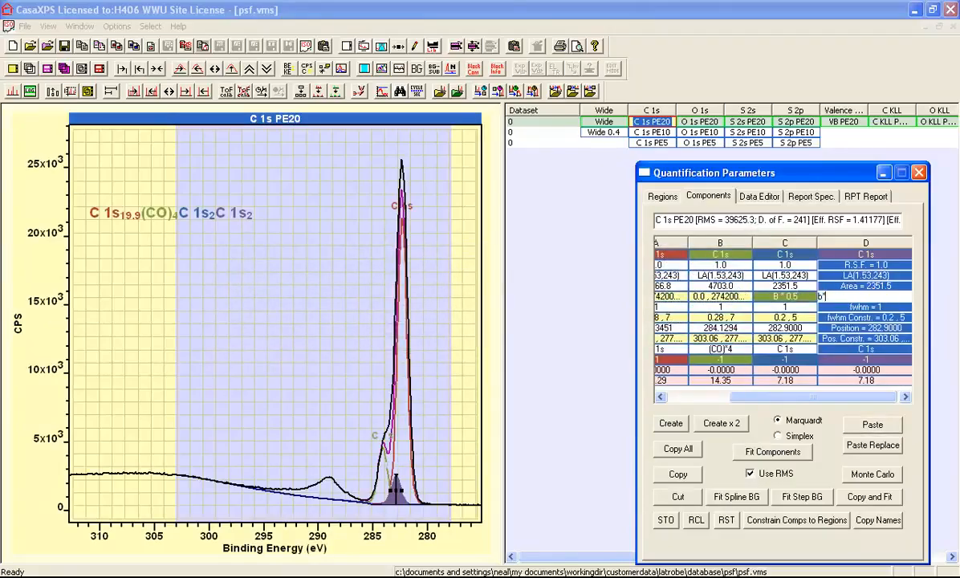
pyautogui.write('*0.5')
pyautogui.press('Return')
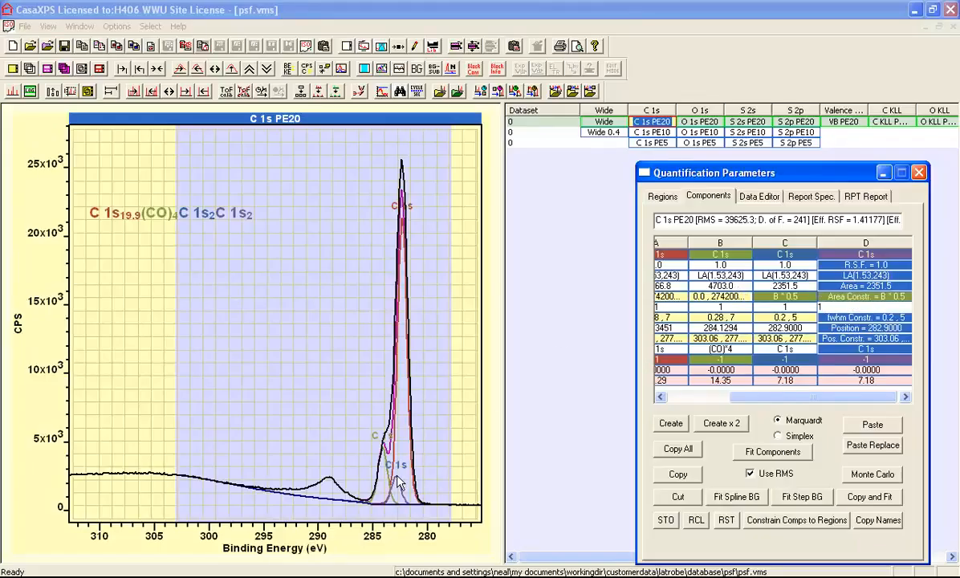
# Shift component C to a binding energy of about 283.4 eV, between components B and D.
pyautogui.moveTo(333, 406); pyautogui.dragTo(464, 526)
pyautogui.click(438, 427)
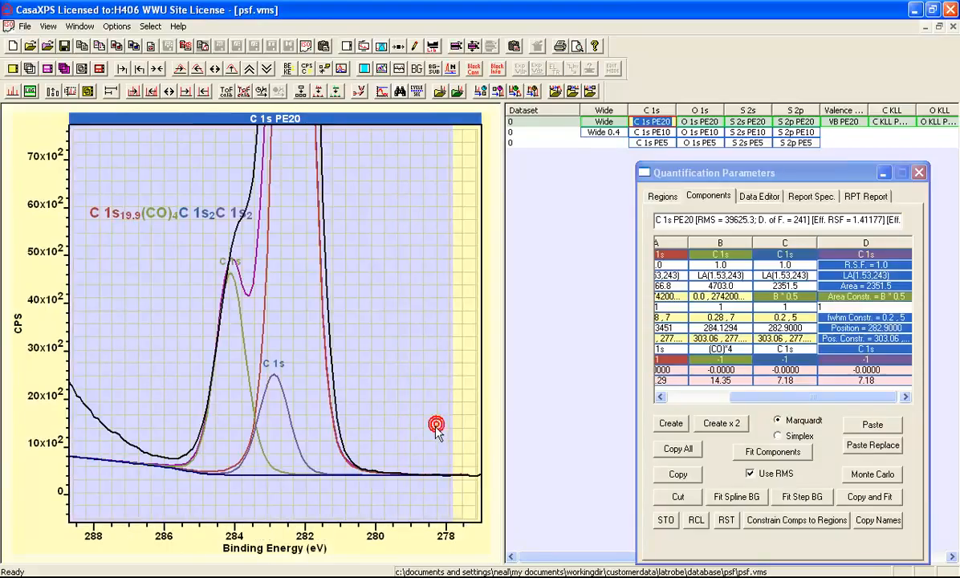
pyautogui.moveTo(273, 374); pyautogui.dragTo(255, 373)
pyautogui.click(271, 378)
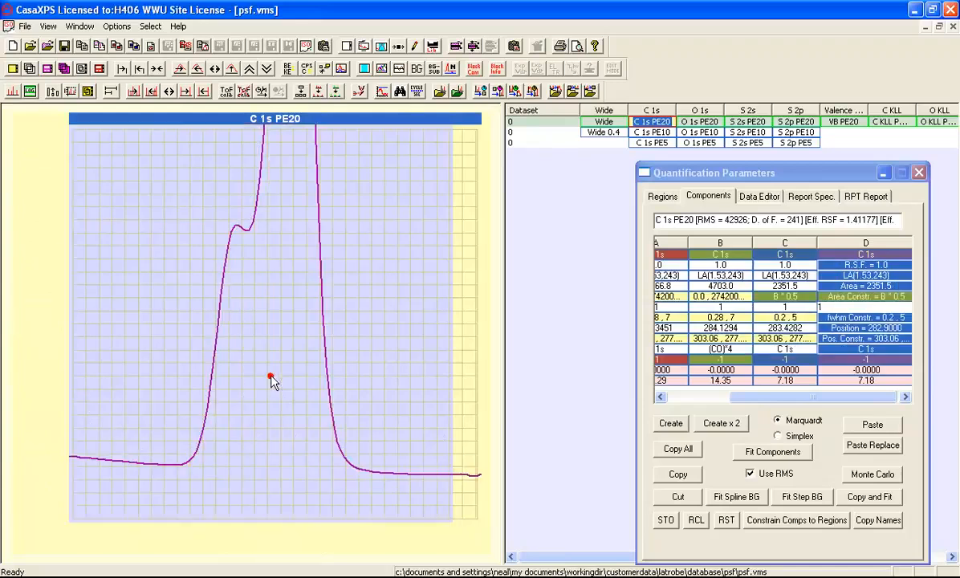
# Set the tag of component D to (CH3).
pyautogui.click(867, 350)
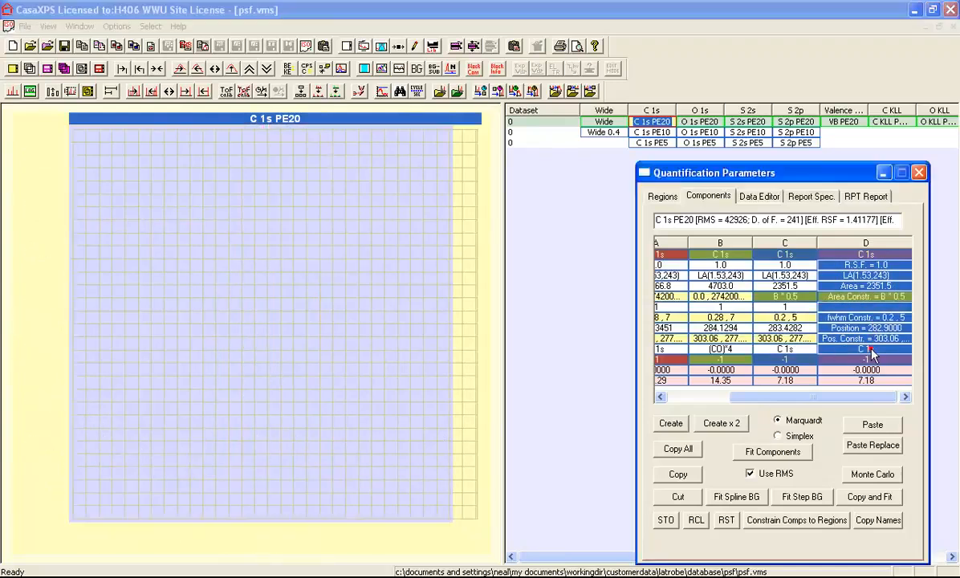
pyautogui.press('BackSpace')
pyautogui.write('(CH3')
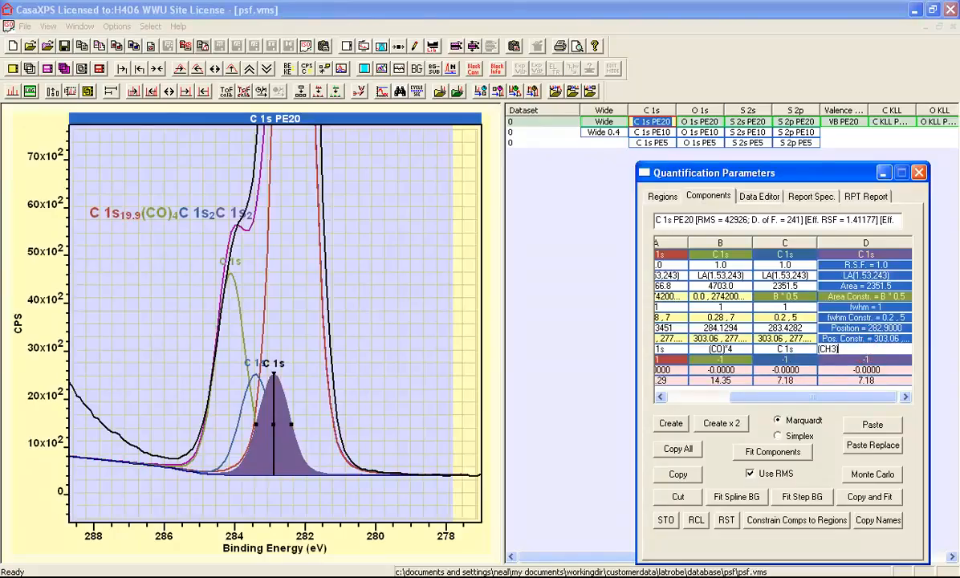
pyautogui.write(')')
pyautogui.press('Return')
# Set the tag of component C to (CS).
pyautogui.click(791, 347)
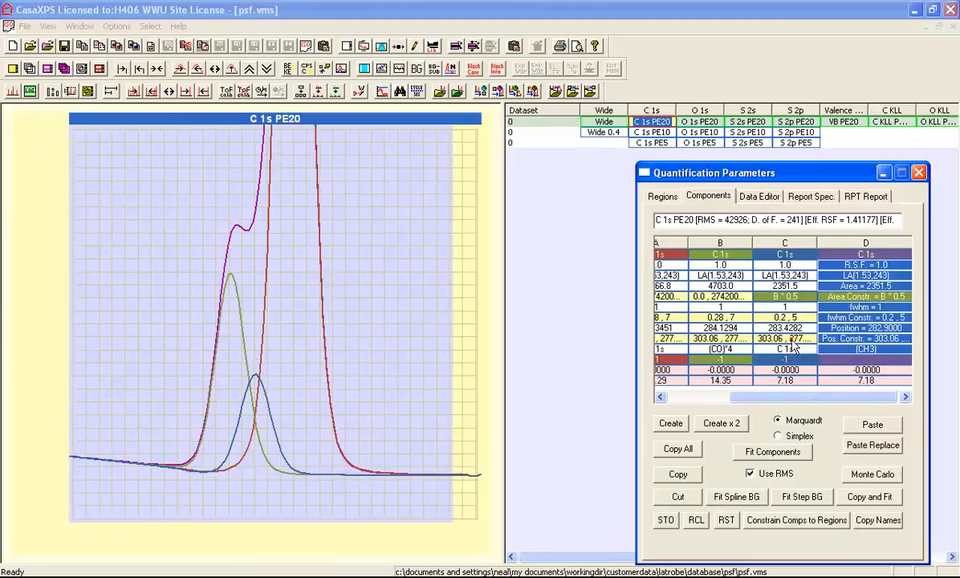
pyautogui.click(784, 350)
pyautogui.moveTo(784, 350); pyautogui.dragTo(663, 349)
pyautogui.write('CS)')
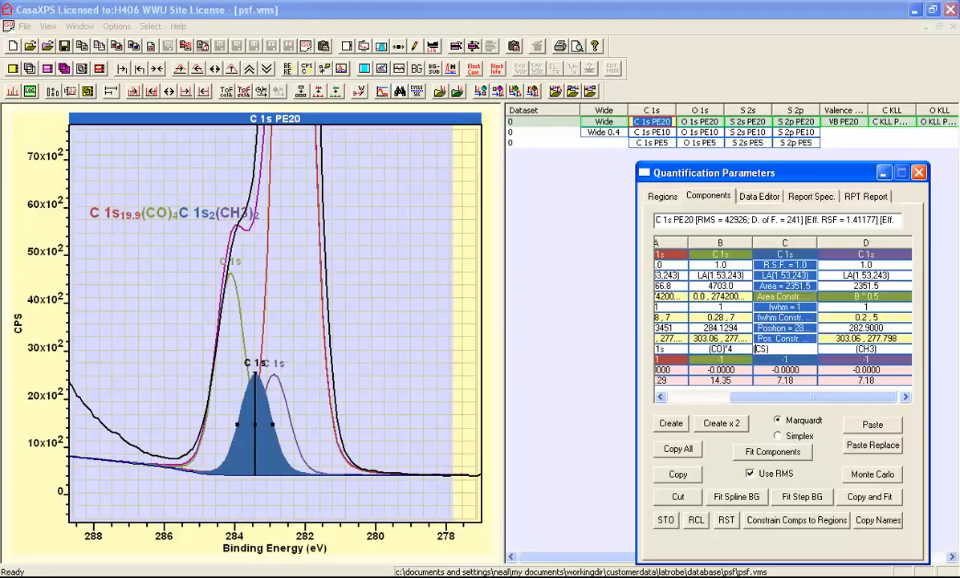
pyautogui.press('Return')
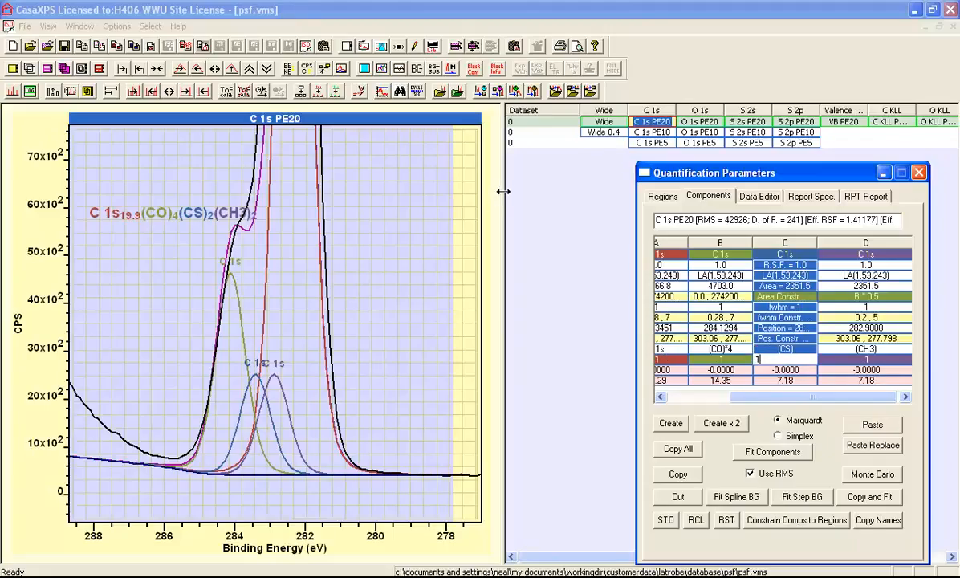
# Create five components, E to I, under the satellite structure between about 286 and 298 eV.
pyautogui.click(156, 69)
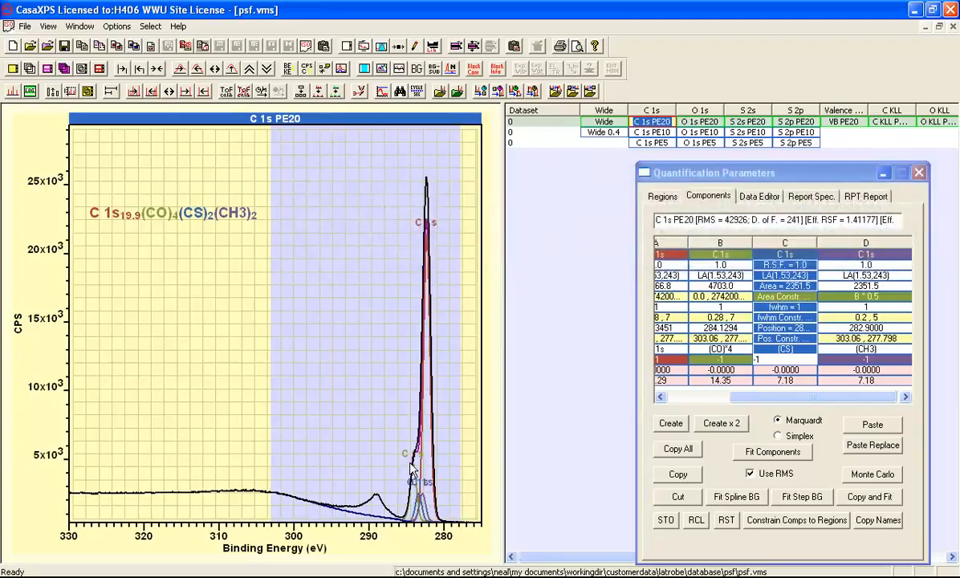
pyautogui.moveTo(310, 450); pyautogui.dragTo(401, 514)
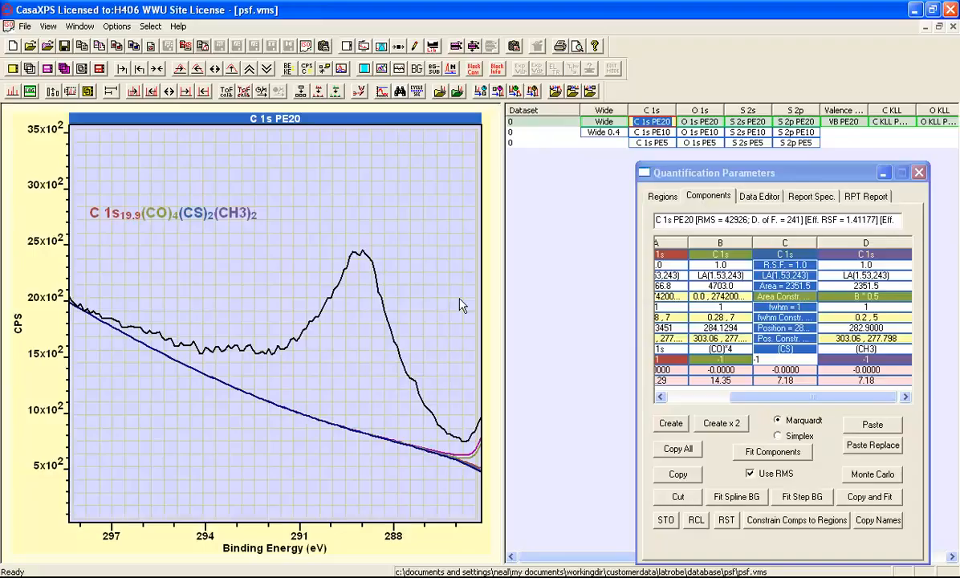
pyautogui.click(671, 424)
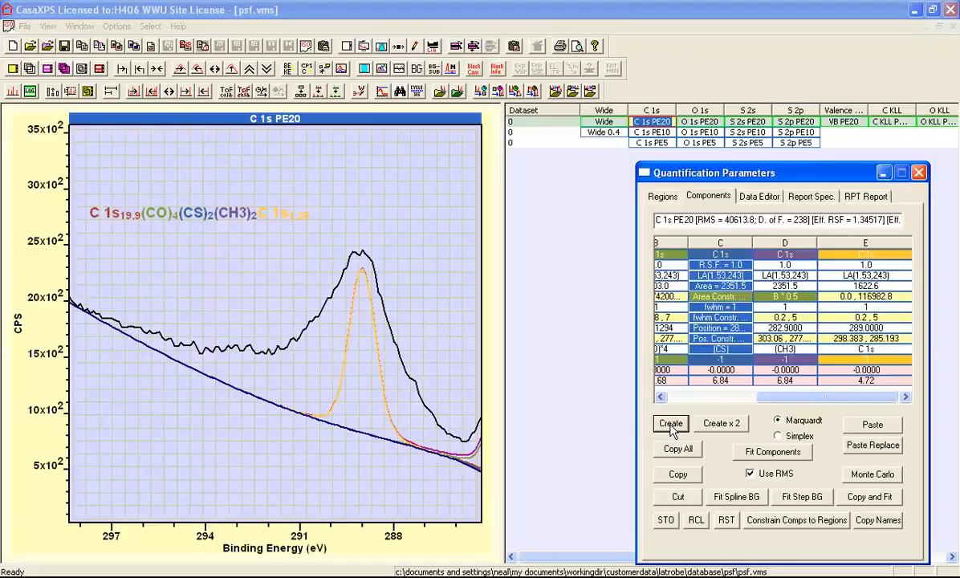
pyautogui.click(670, 423)
pyautogui.click(671, 424)
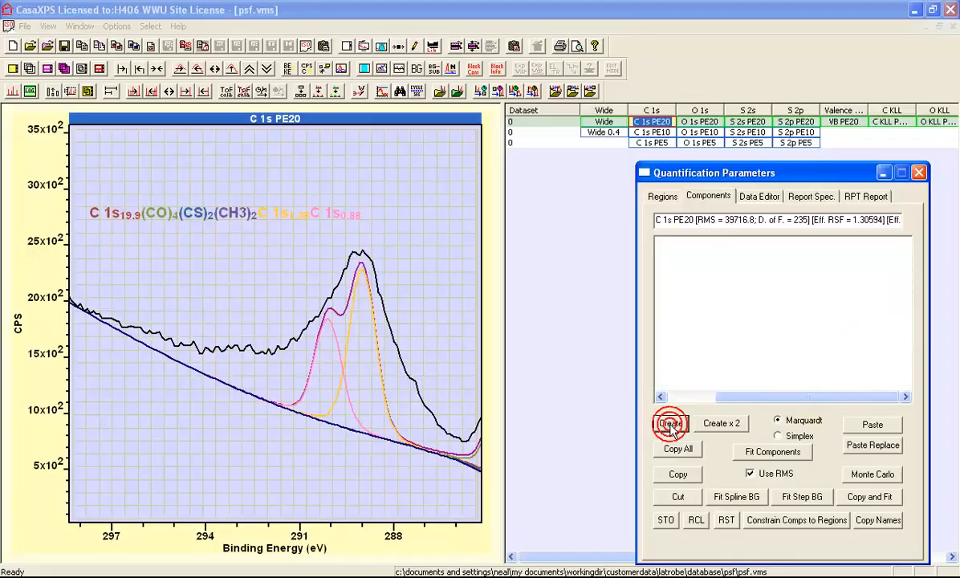
pyautogui.click(671, 424)
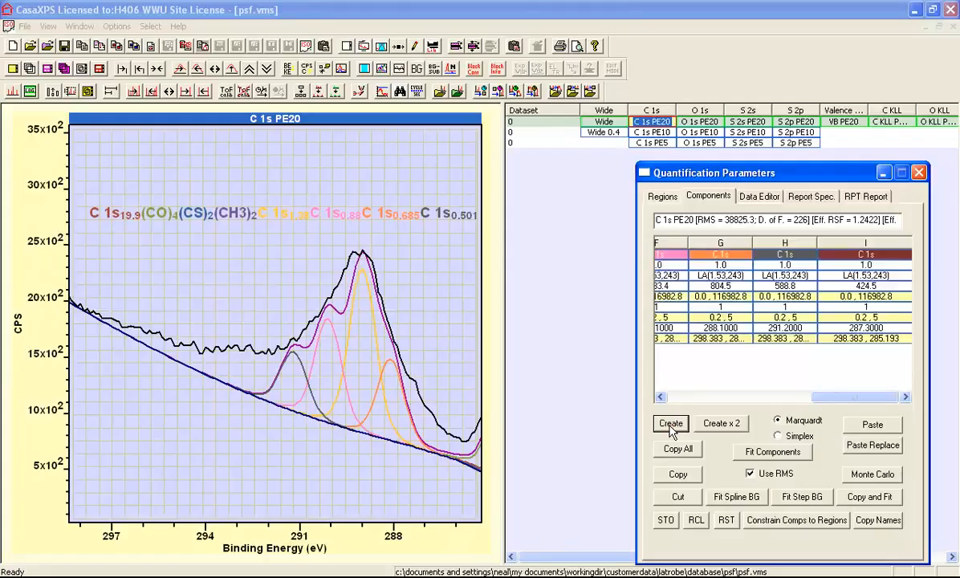
pyautogui.click(671, 426)
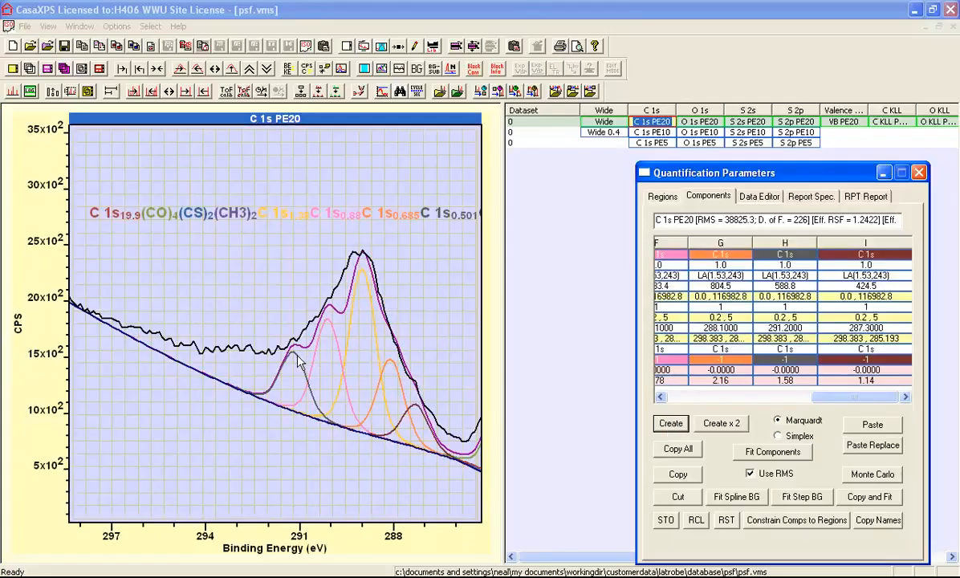
# Spread the satellite components under the shake-up structure, placing H at about 295.4 eV and I at about 287.9 eV.
pyautogui.moveTo(292, 353); pyautogui.dragTo(163, 341)
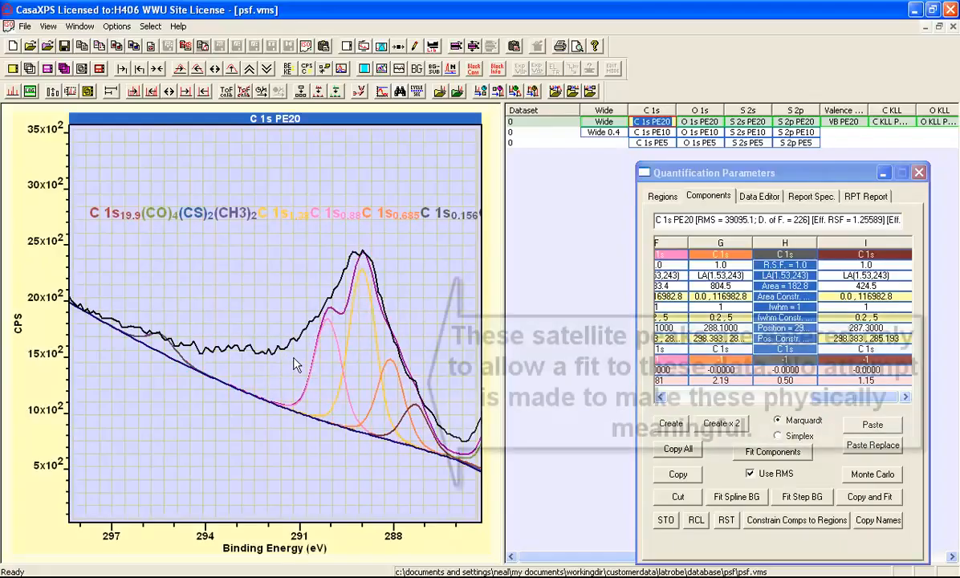
pyautogui.moveTo(326, 318); pyautogui.dragTo(349, 274)
pyautogui.click(408, 402)
pyautogui.moveTo(408, 404); pyautogui.dragTo(393, 351)
# Create another satellite component, J, and place it at about 286.9 eV with an area of about 233.
pyautogui.click(677, 430)
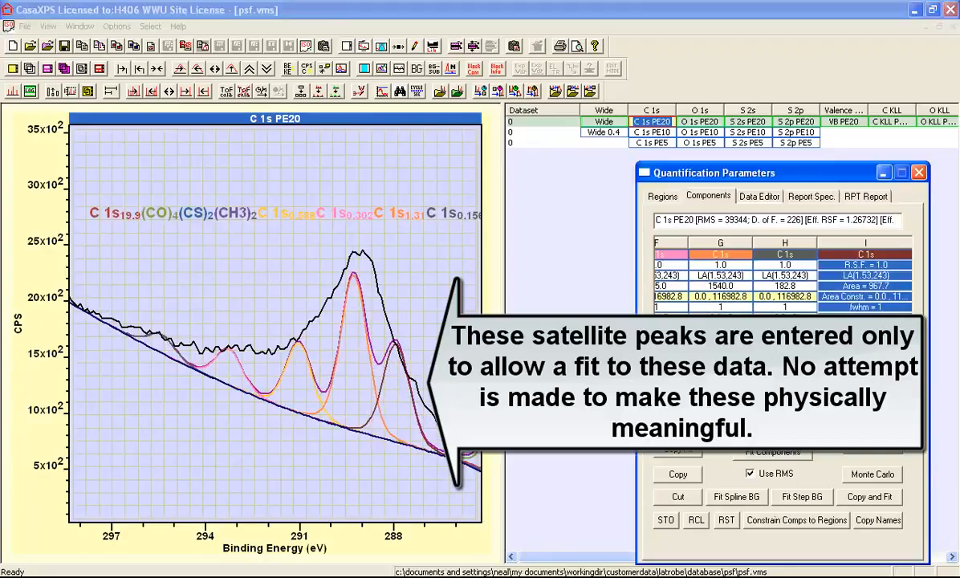
pyautogui.click(852, 299)
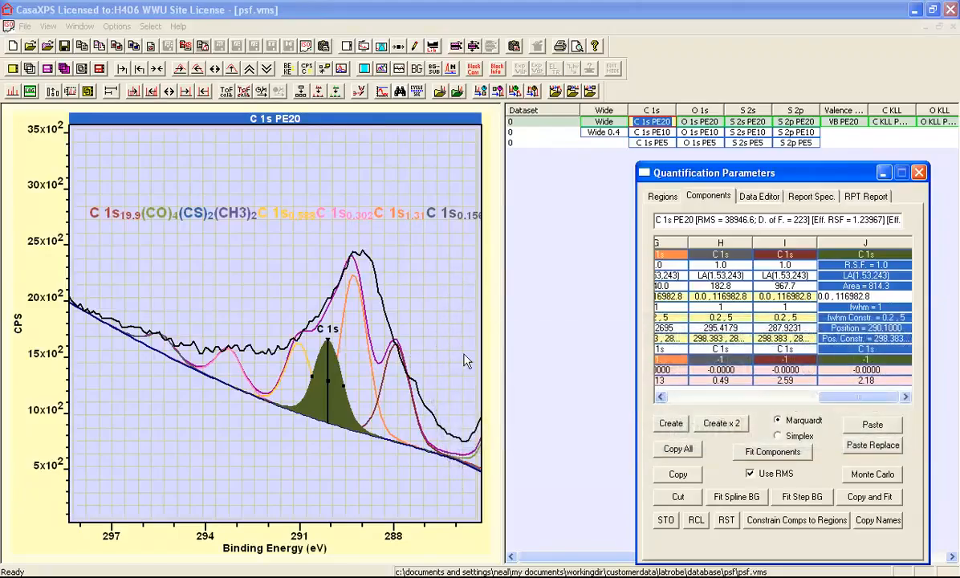
pyautogui.moveTo(329, 343); pyautogui.dragTo(429, 431)
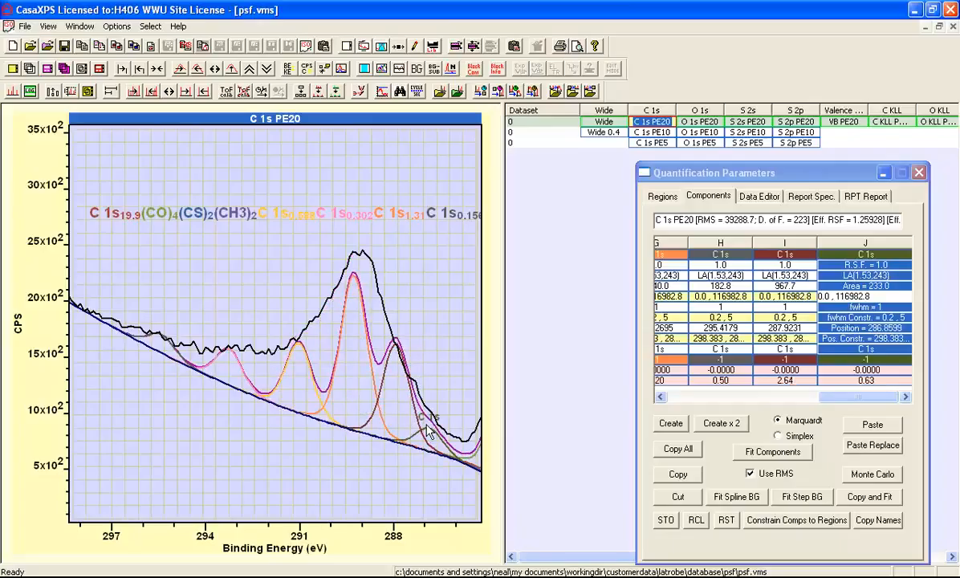
# Fit all components to the C 1s spectrum and widen the spectrum pane to fit the full formula annotation.
pyautogui.click(745, 451)
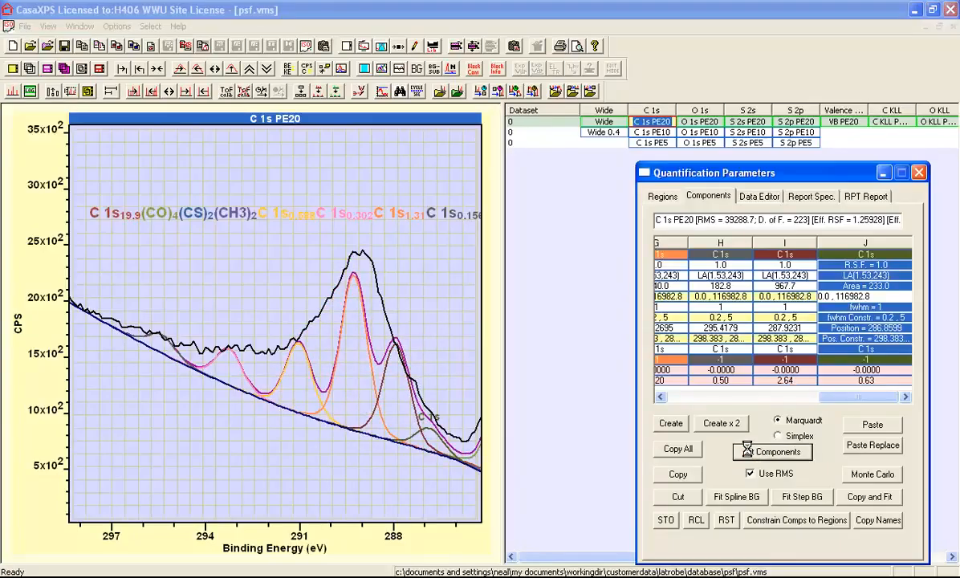
pyautogui.click(157, 69)
pyautogui.click(142, 67)
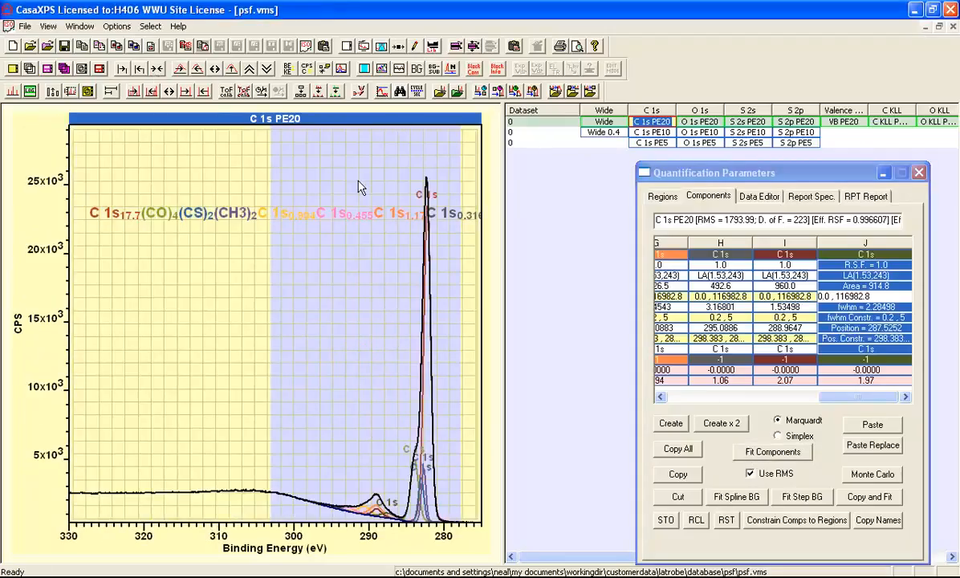
pyautogui.moveTo(377, 179); pyautogui.dragTo(439, 514)
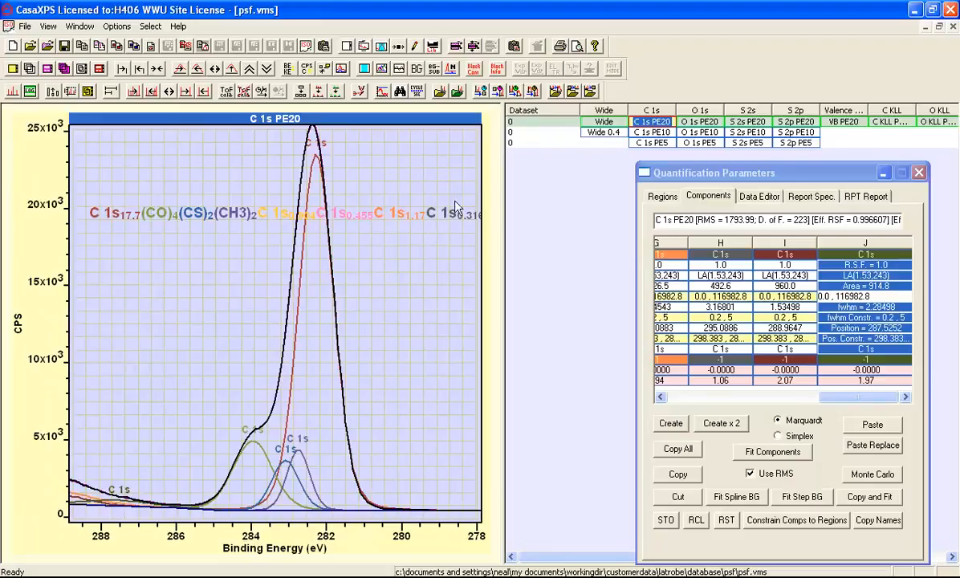
pyautogui.moveTo(501, 204); pyautogui.dragTo(687, 204)
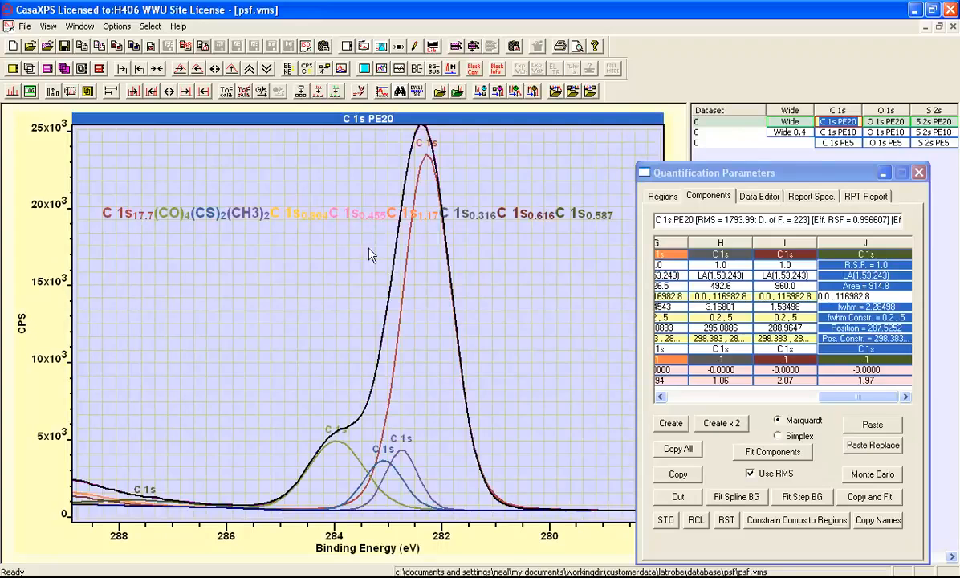
# Constrain the area of the main C 1s component A to b*19/4.
pyautogui.moveTo(851, 398); pyautogui.dragTo(642, 382)
pyautogui.click(766, 296)
pyautogui.moveTo(776, 296); pyautogui.dragTo(647, 298)
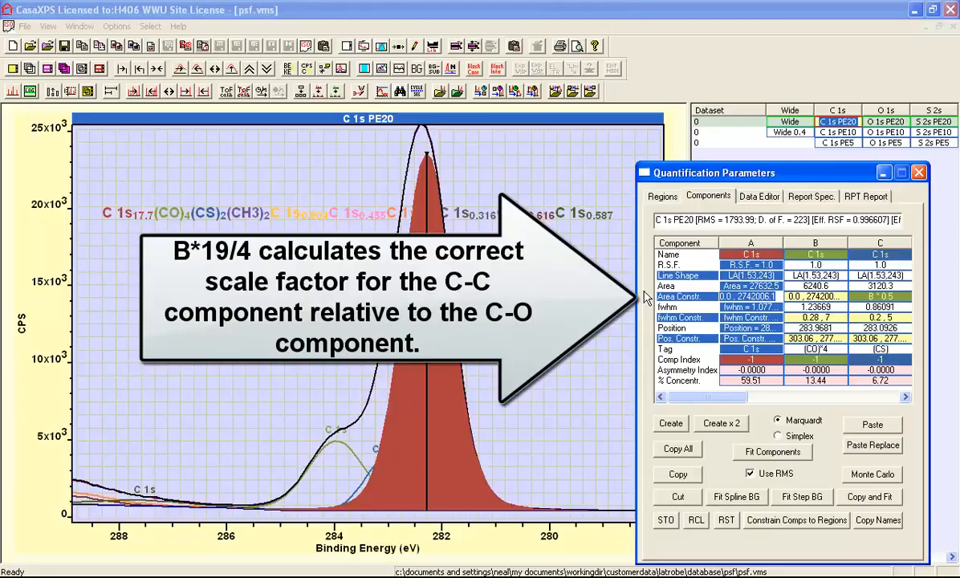
pyautogui.write('b')
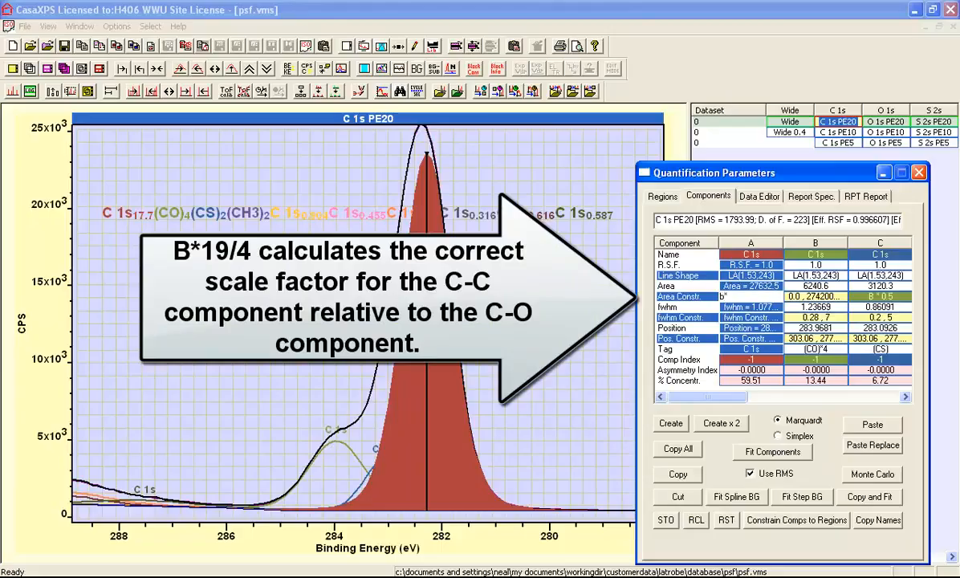
pyautogui.write('*19/4')
pyautogui.press('Return')
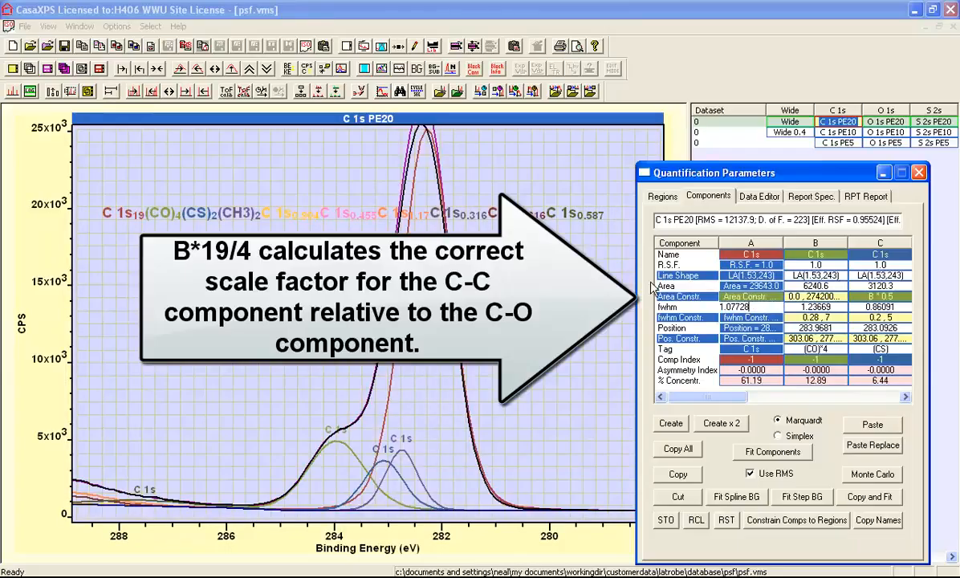
pyautogui.click(755, 298)
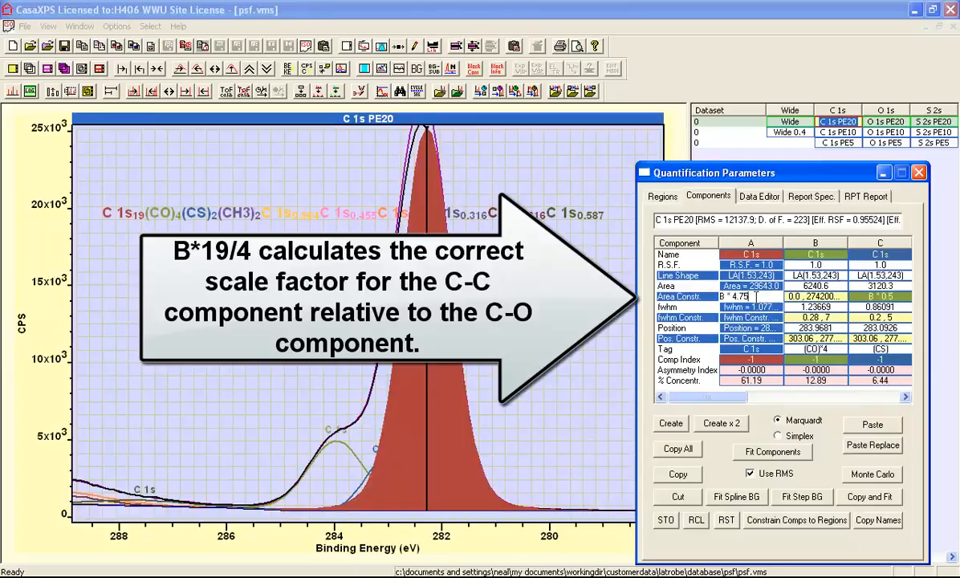
# Refit the components with Use RMS turned off and display the residual above the full spectrum.
pyautogui.click(751, 474)
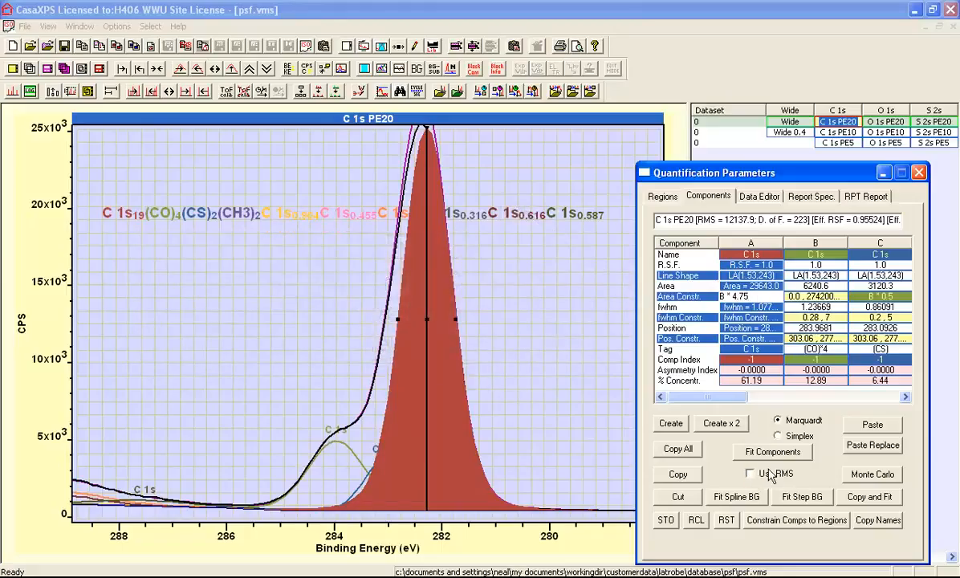
pyautogui.click(760, 450)
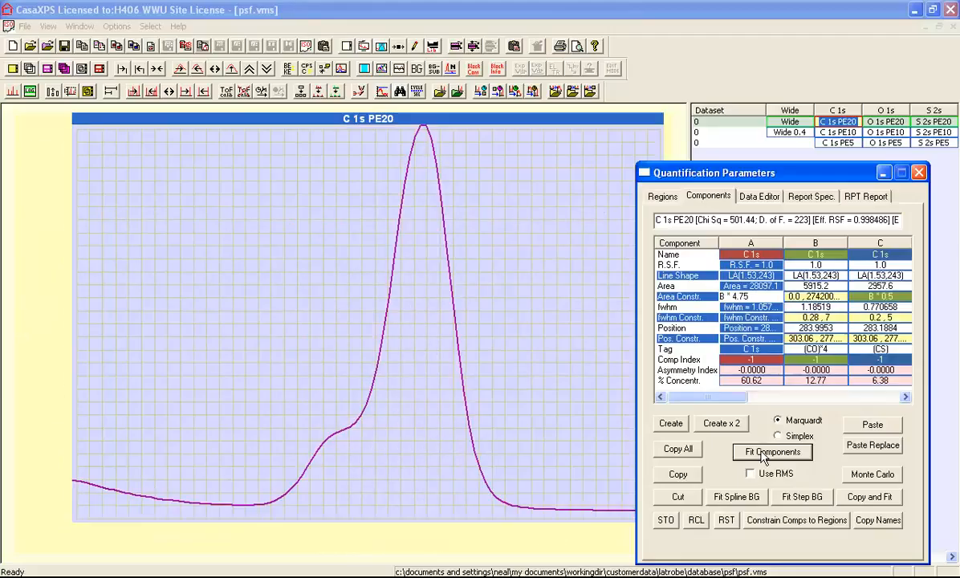
pyautogui.click(396, 69)
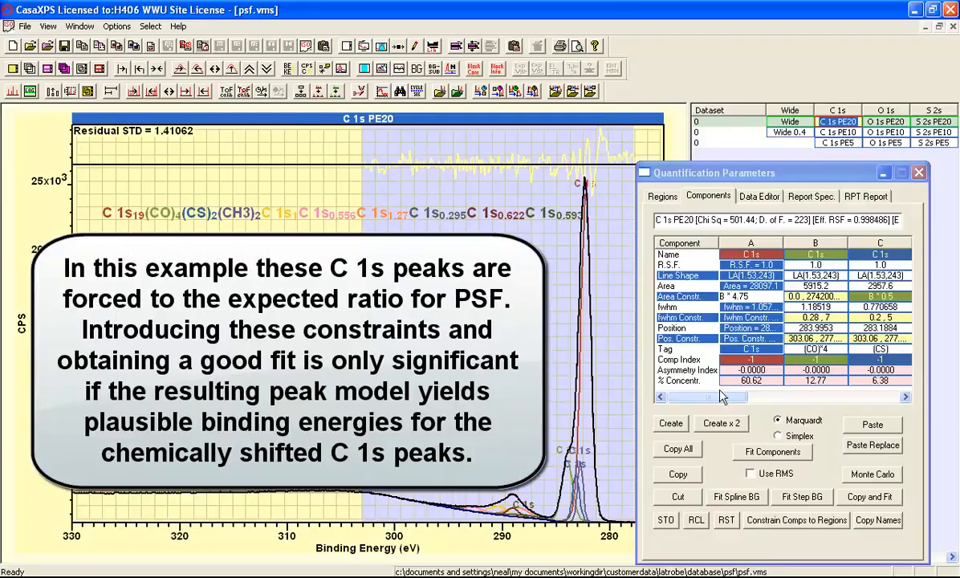
# Set the component index of component A to 0 and of component B to 1.
pyautogui.click(752, 365)
pyautogui.moveTo(748, 359); pyautogui.dragTo(672, 358)
pyautogui.write('0')
pyautogui.press('Return')
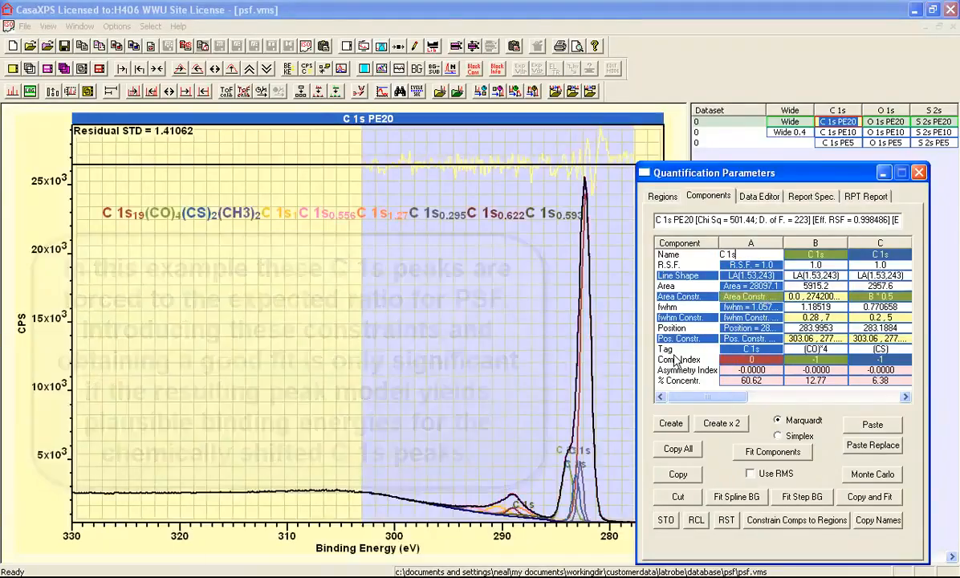
pyautogui.click(807, 362)
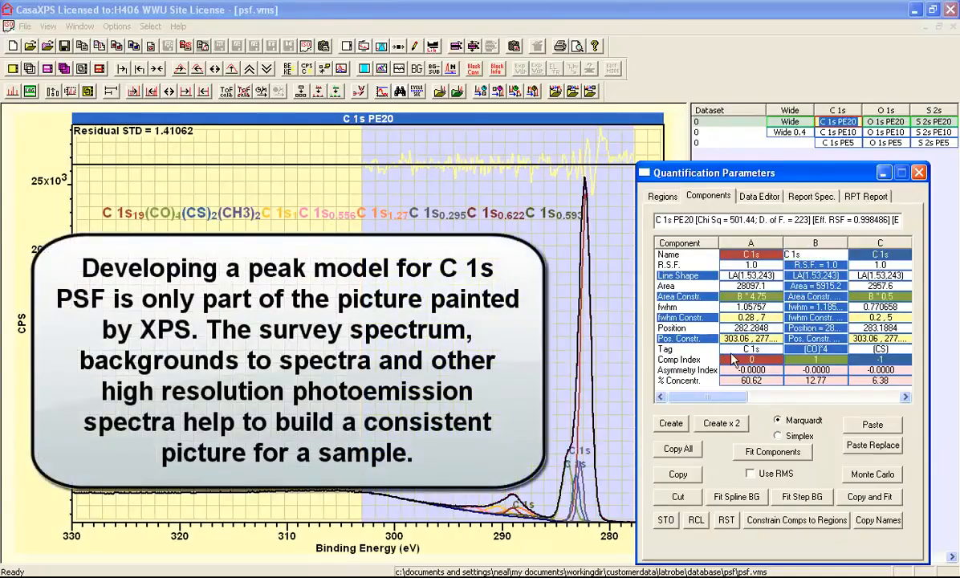
# Set the component index of component C to 2 and of component D to 3.
pyautogui.click(868, 361)
pyautogui.moveTo(868, 360); pyautogui.dragTo(790, 359)
pyautogui.write('2')
pyautogui.press('Return')
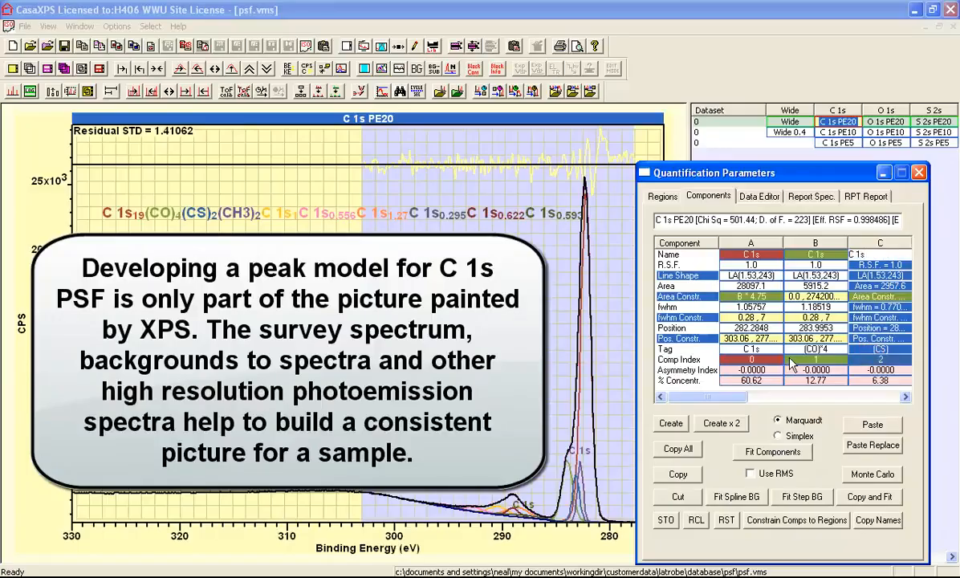
pyautogui.click(746, 397)
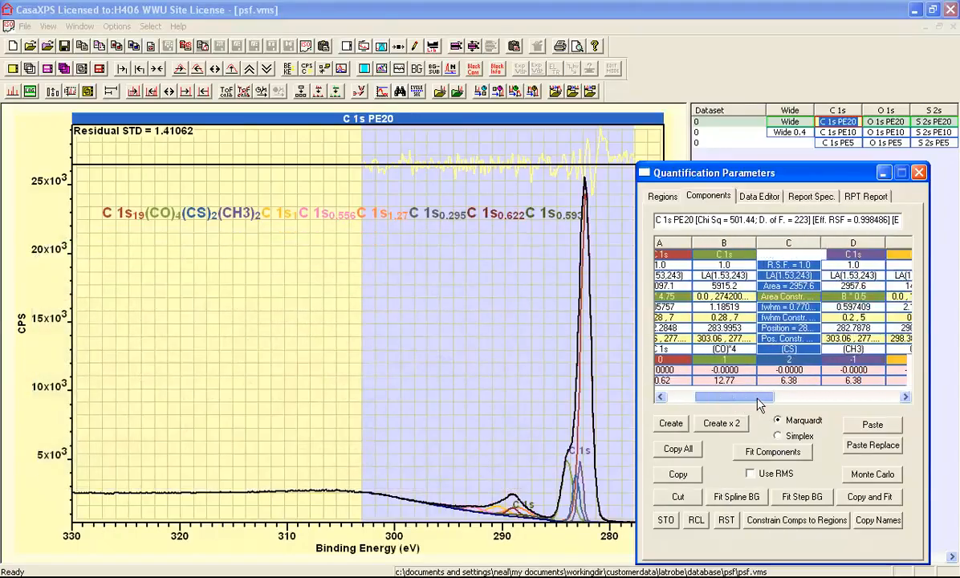
pyautogui.click(866, 359)
pyautogui.moveTo(865, 360); pyautogui.dragTo(816, 359)
pyautogui.write('3')
pyautogui.press('Return')
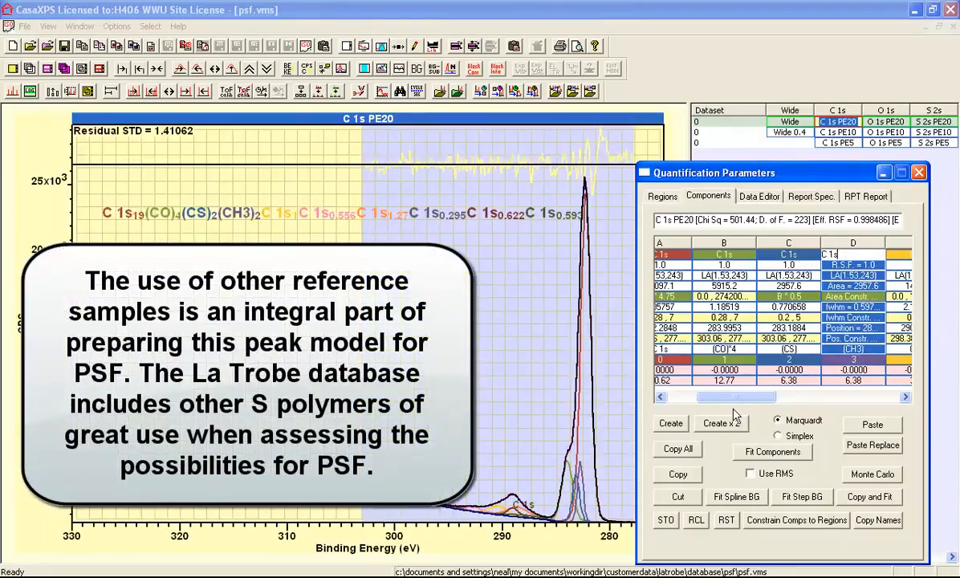
# Assign component index 4 to component E and all the other satellites, and switch the component colours to follow the index.
pyautogui.moveTo(731, 403); pyautogui.dragTo(776, 399)
pyautogui.click(771, 358)
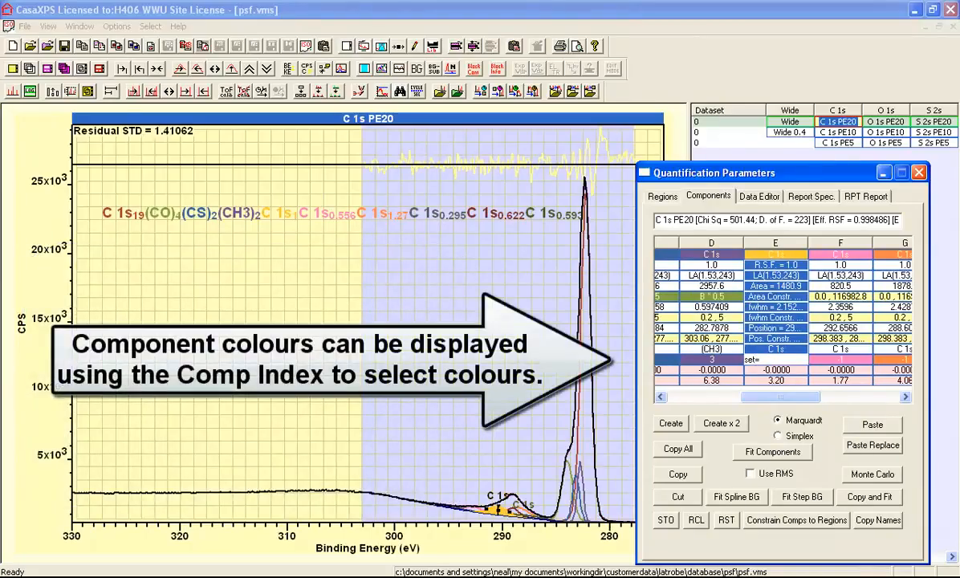
pyautogui.press('Return')
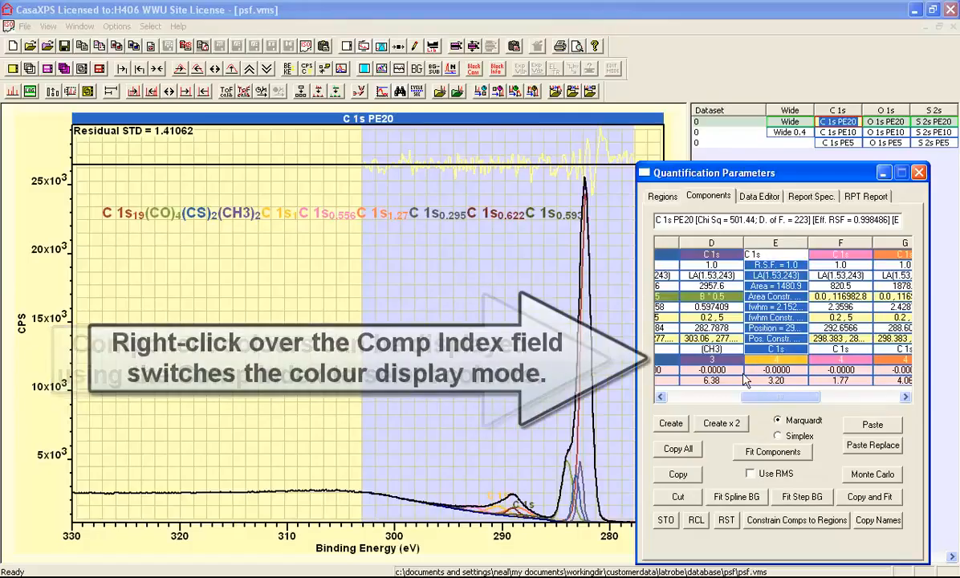
pyautogui.rightClick(722, 361)
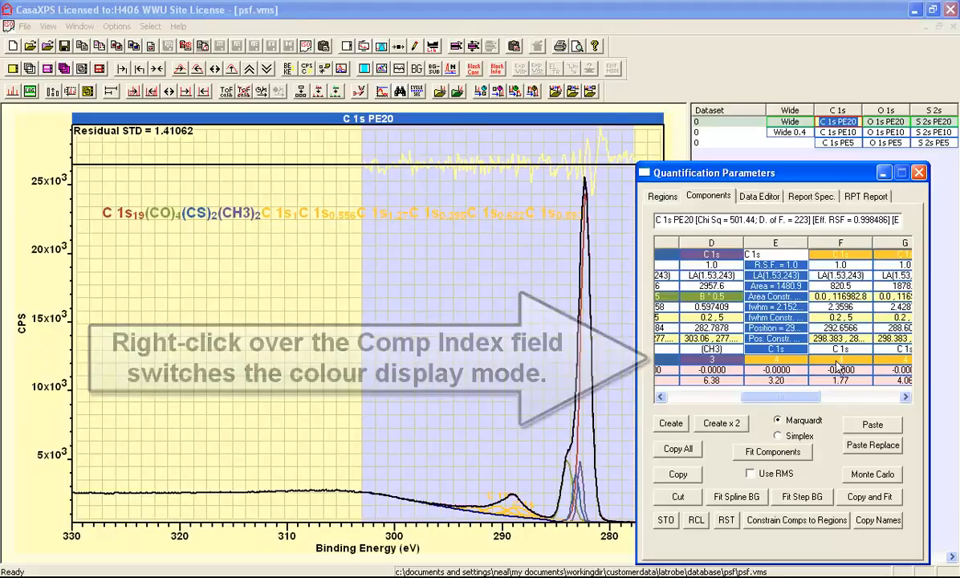
# Set the R.S.F. of satellite E to 0 and propagate it to all components with the same component index.
pyautogui.click(762, 264)
pyautogui.moveTo(768, 262); pyautogui.dragTo(672, 269)
pyautogui.write('0')
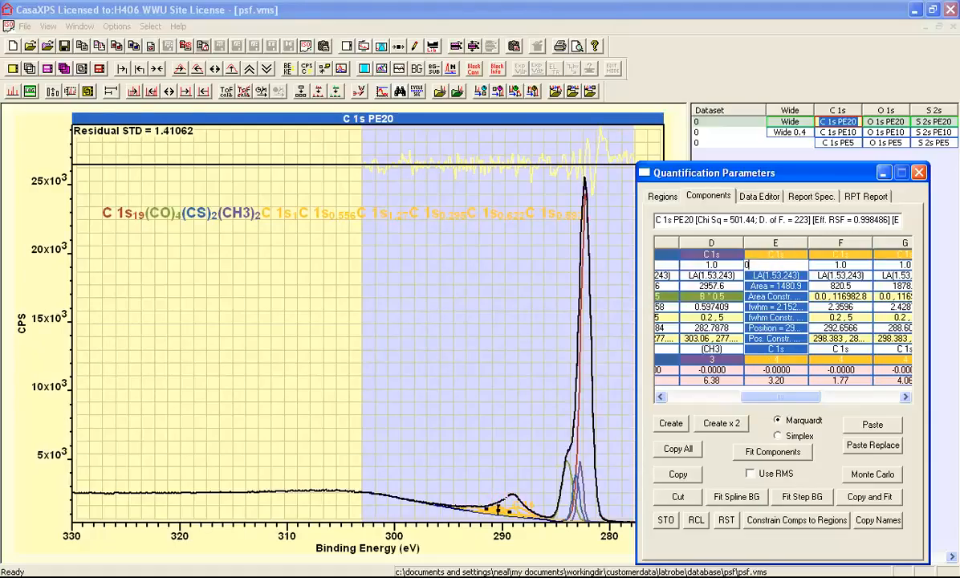
pyautogui.press('Return')
pyautogui.click(766, 255)
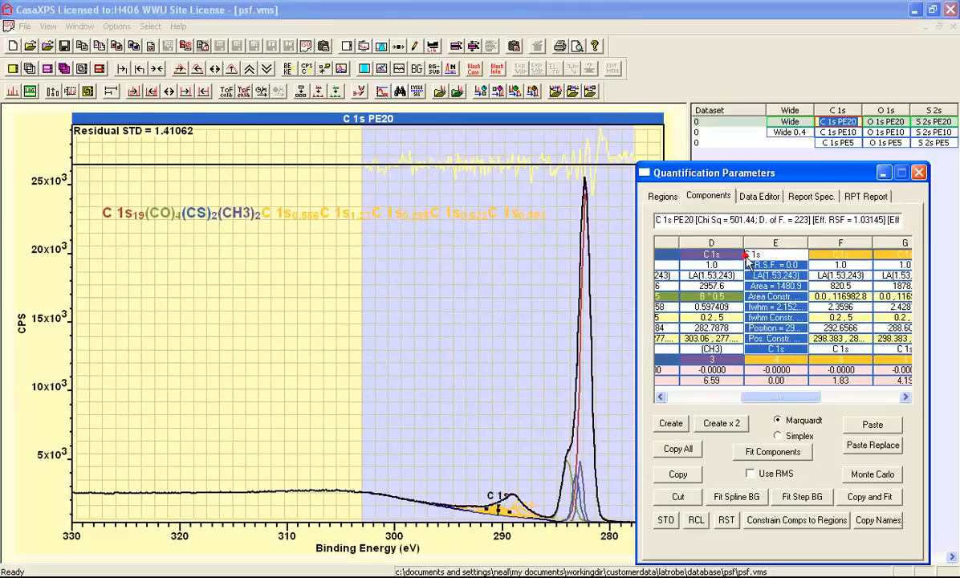
pyautogui.write('==')
pyautogui.press('Return')
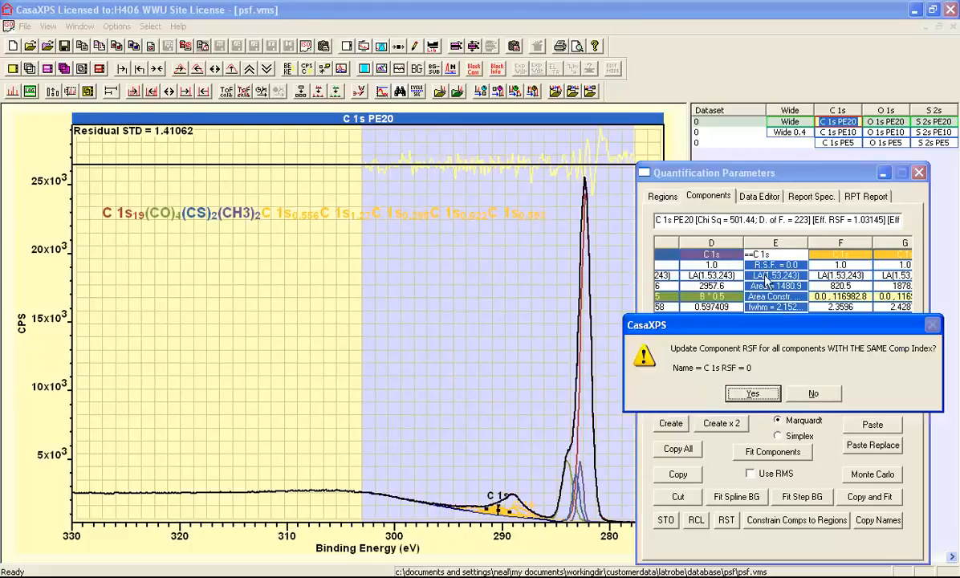
pyautogui.press('Return')
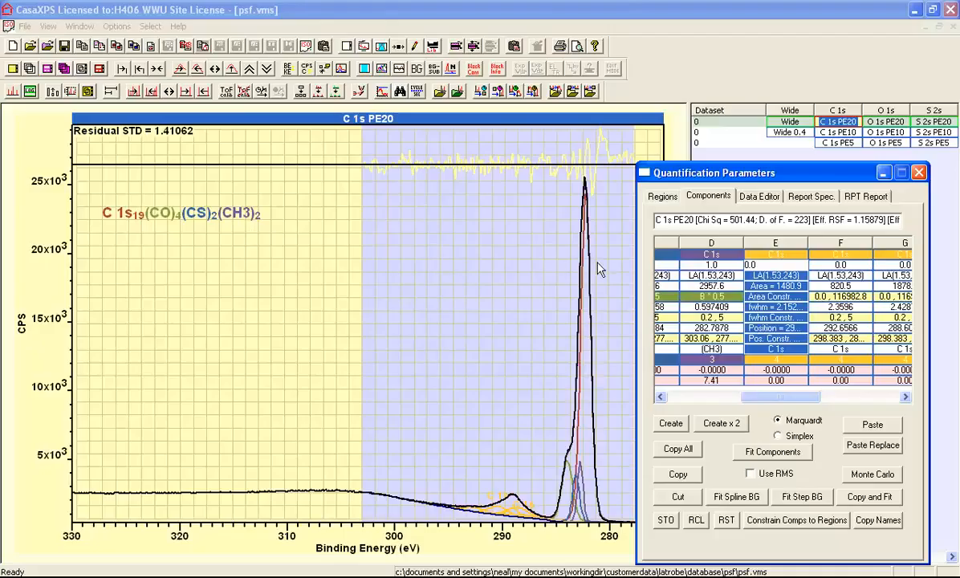
# Add an inset tile below the formula annotation covering about 328 to 287 eV of the C 1s spectrum.
pyautogui.moveTo(782, 405); pyautogui.dragTo(724, 402)
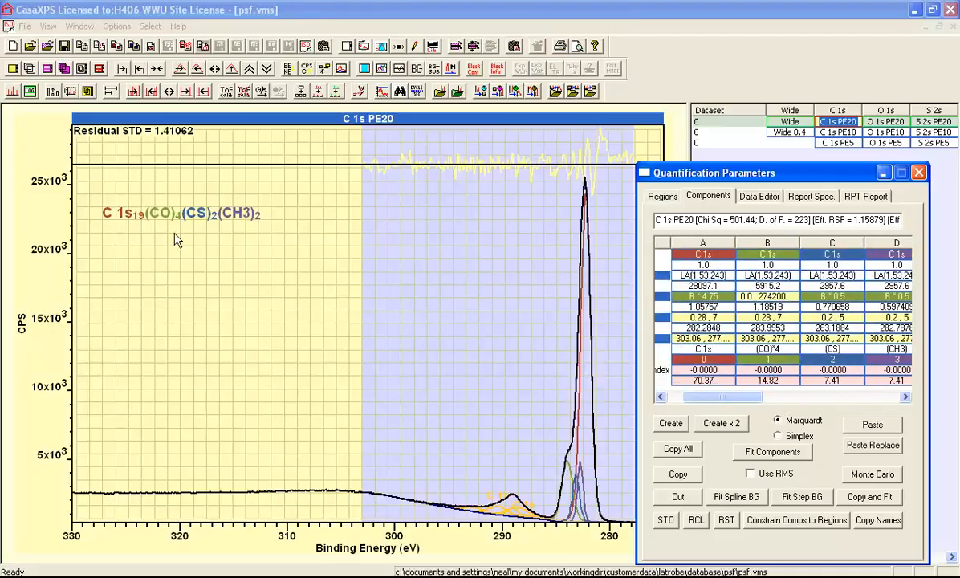
pyautogui.click(138, 242)
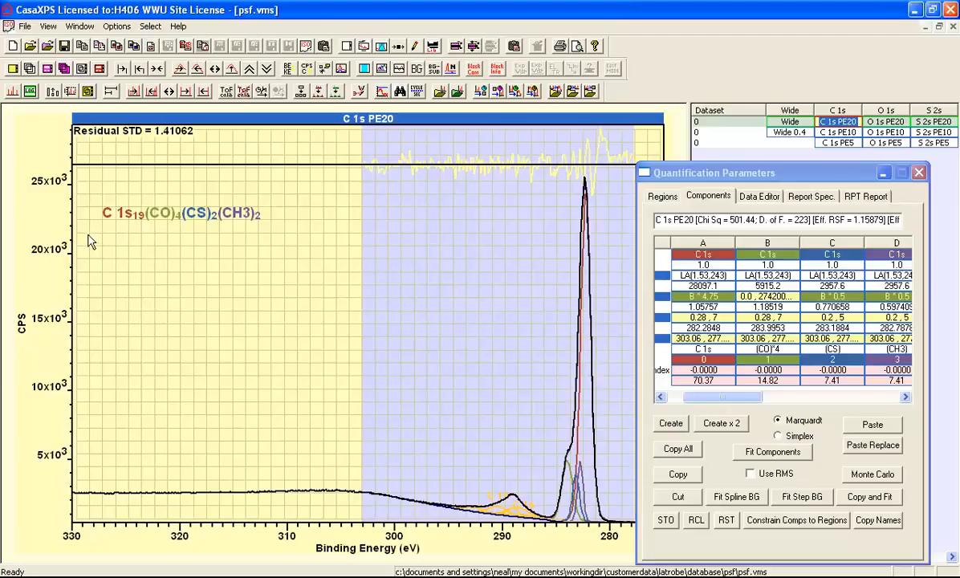
pyautogui.moveTo(90, 235); pyautogui.dragTo(532, 471)
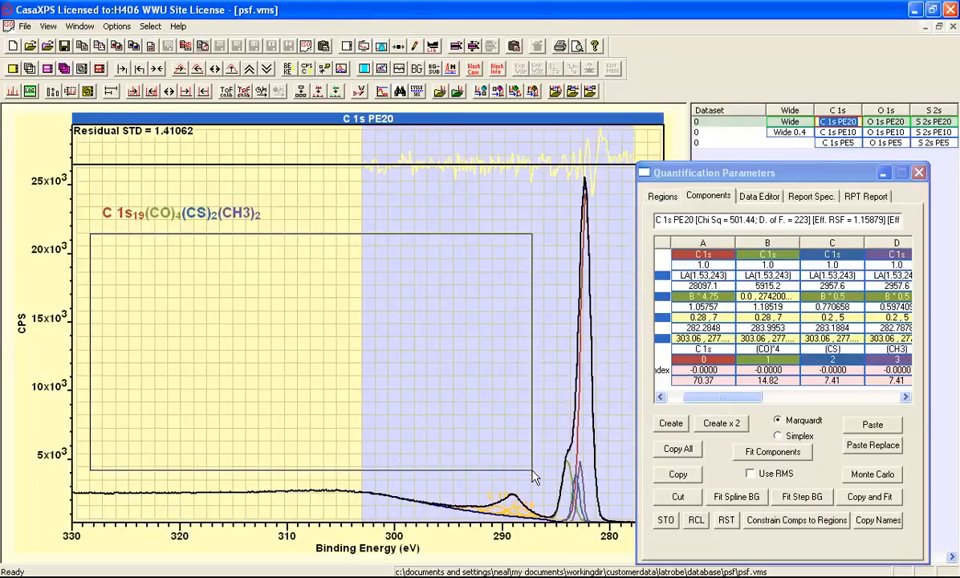
pyautogui.press('Insert')
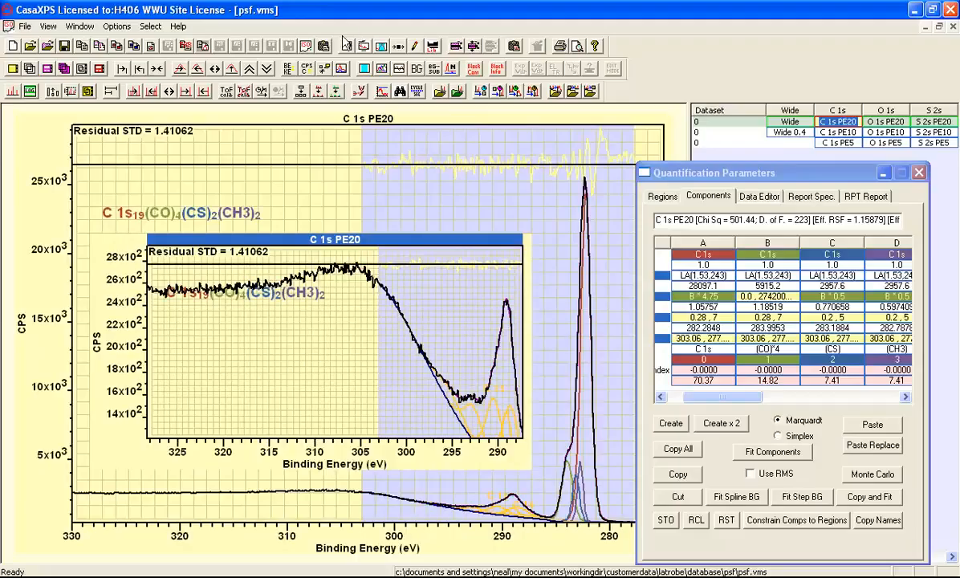
# Replace the inset tile's spectrum with the saved polymer structure image and page through the slide images.
pyautogui.click(346, 46)
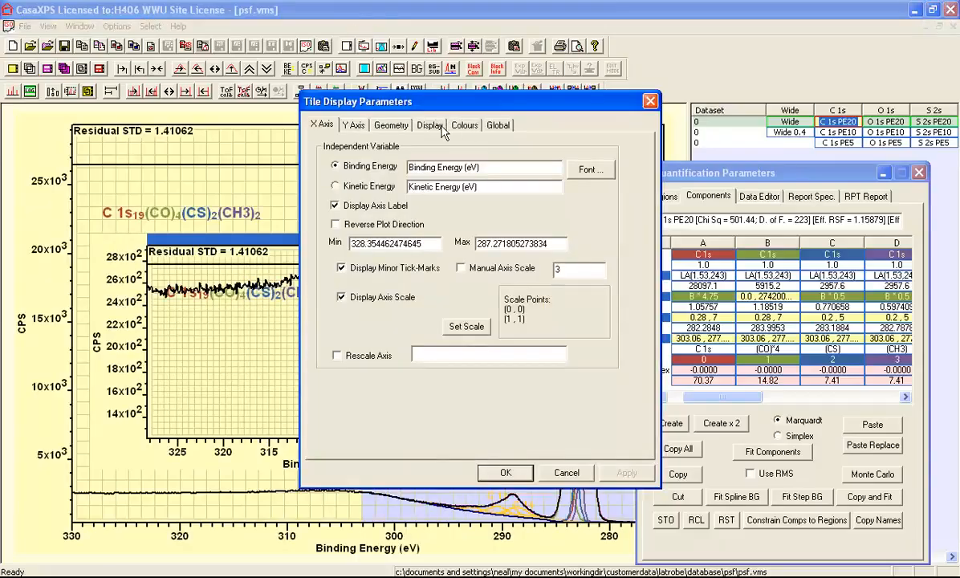
pyautogui.click(392, 124)
pyautogui.click(527, 165)
pyautogui.click(506, 473)
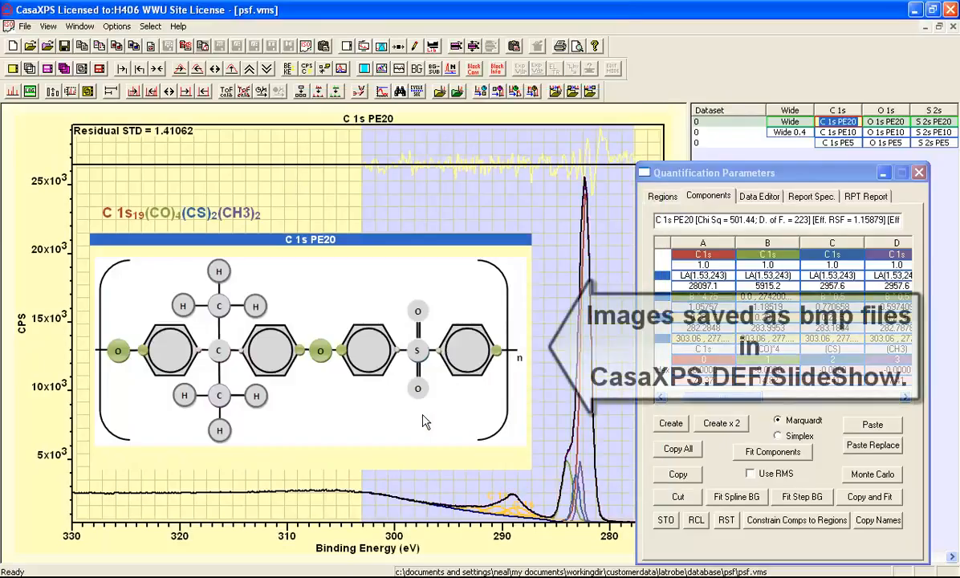
pyautogui.press('pagedown')
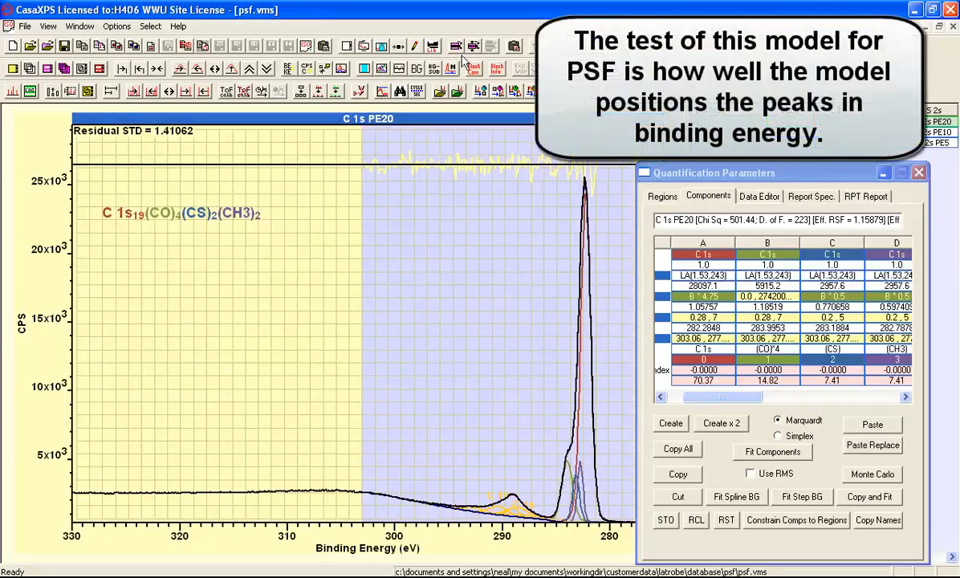
# Annotate the C 1s spectrum with a components table that includes the ratio and position offset columns.
pyautogui.click(383, 46)
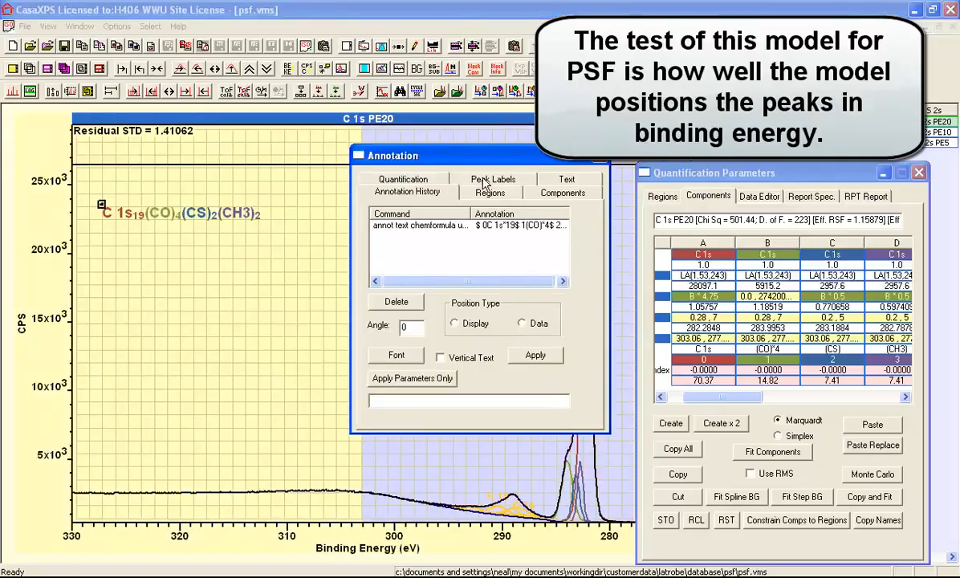
pyautogui.moveTo(492, 161); pyautogui.dragTo(756, 188)
pyautogui.click(811, 217)
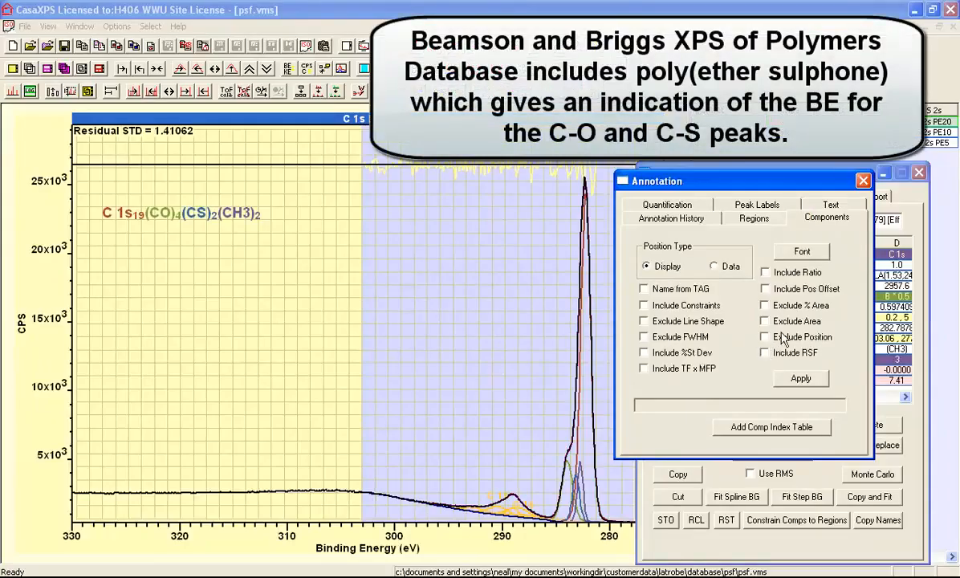
pyautogui.click(775, 274)
pyautogui.click(785, 290)
pyautogui.click(803, 378)
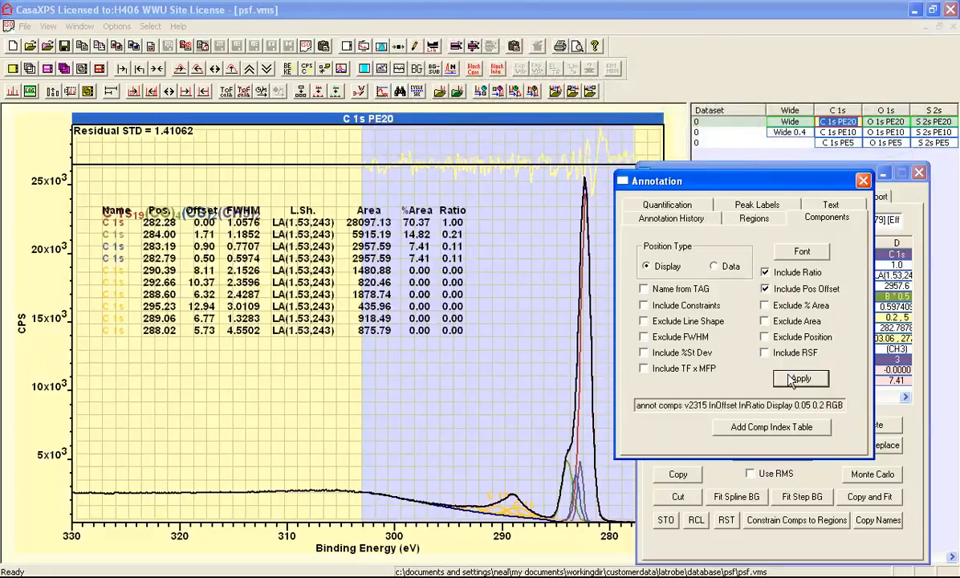
# Move the chemical formula annotation to just below the components table.
pyautogui.click(657, 218)
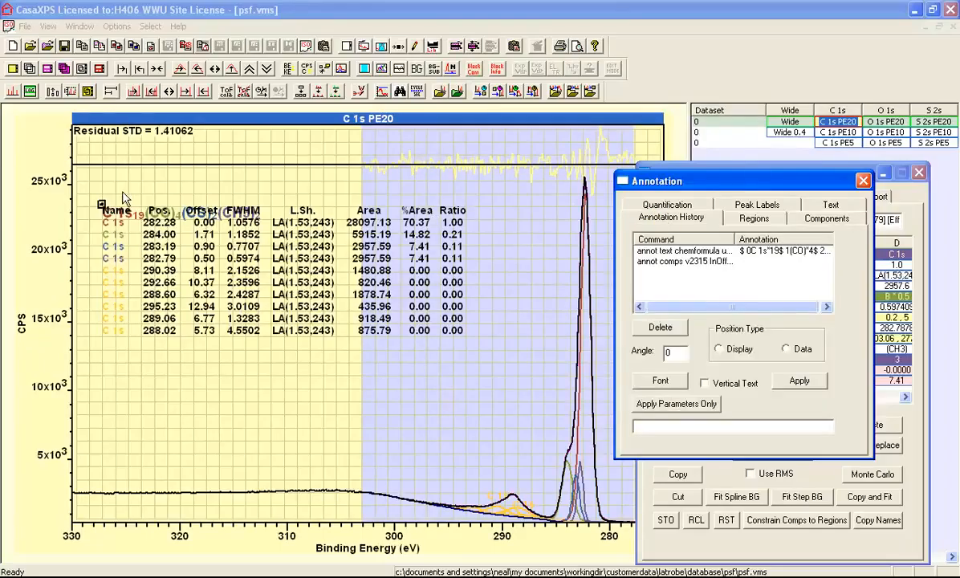
pyautogui.moveTo(100, 206); pyautogui.dragTo(100, 361)
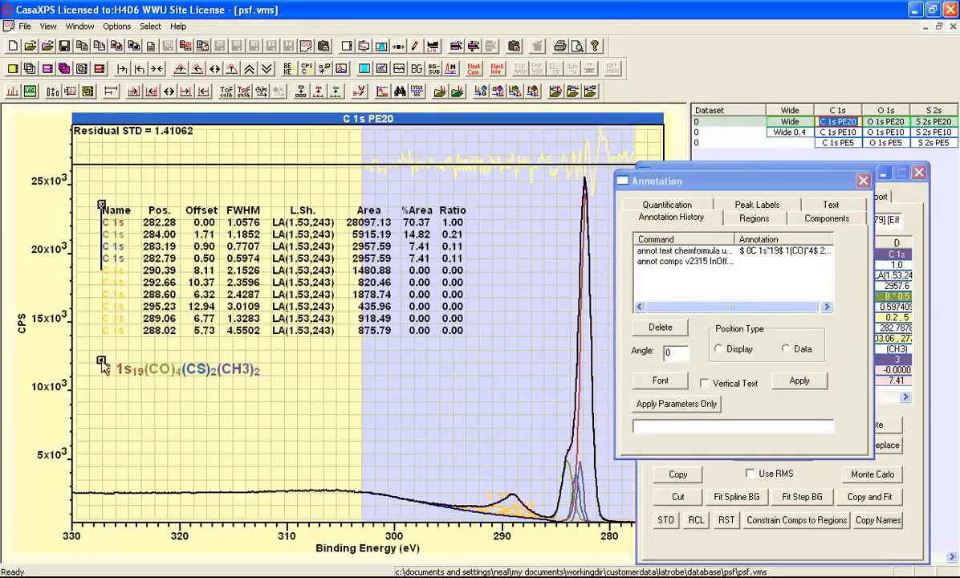
pyautogui.click(306, 395)
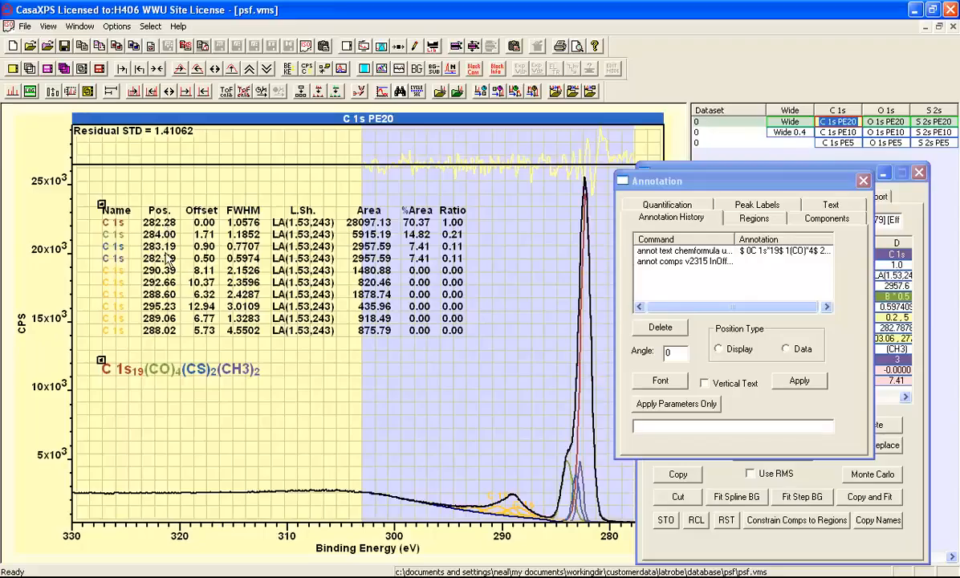
# Set up an energy calibration with the measured value taken from main C 1s component A and a true value of 284.7.
pyautogui.click(377, 46)
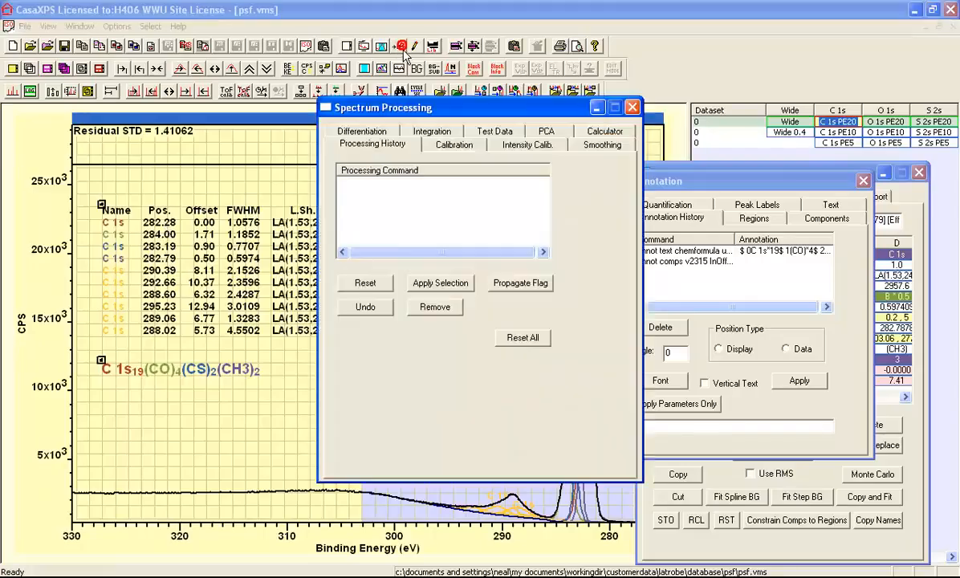
pyautogui.moveTo(417, 108); pyautogui.dragTo(679, 145)
pyautogui.click(714, 184)
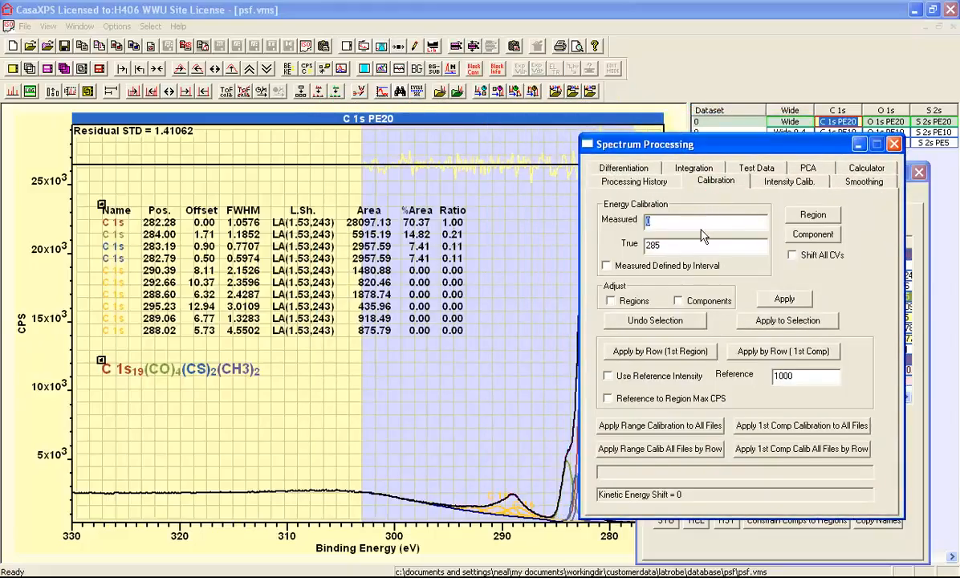
pyautogui.click(917, 199)
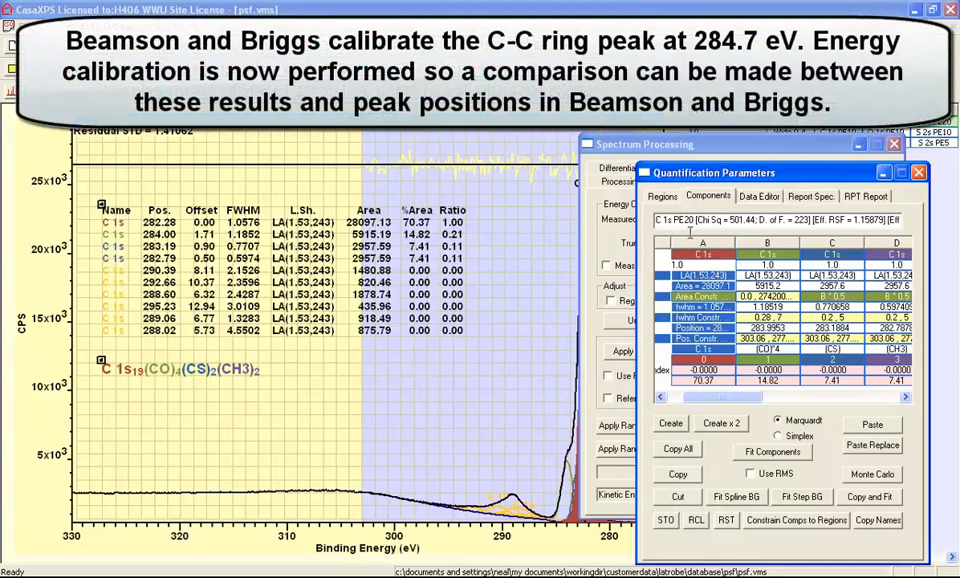
pyautogui.click(615, 147)
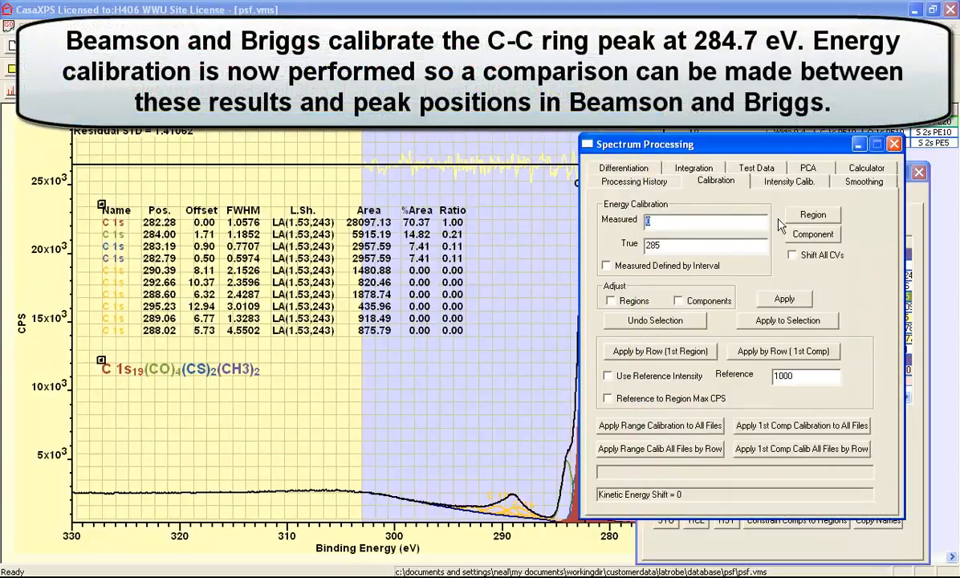
pyautogui.click(810, 233)
pyautogui.click(672, 244)
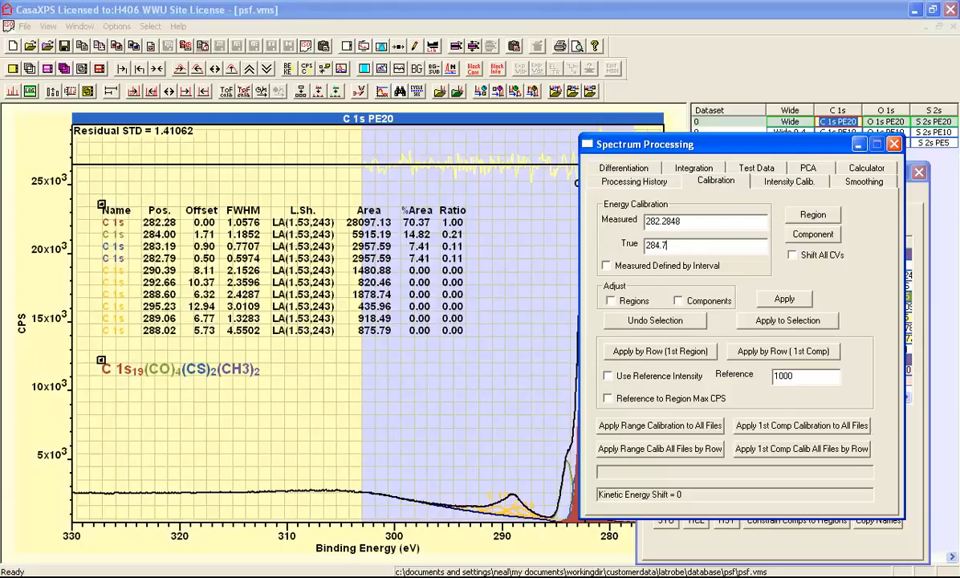
# Apply the energy calibration with both regions and components adjusted, and move the processing window clear of the spectrum.
pyautogui.click(610, 300)
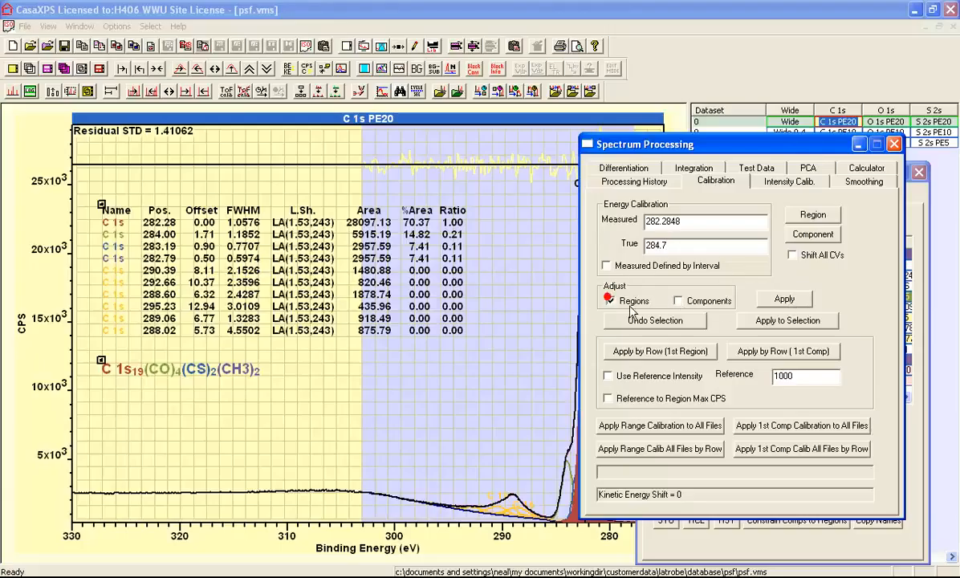
pyautogui.click(771, 302)
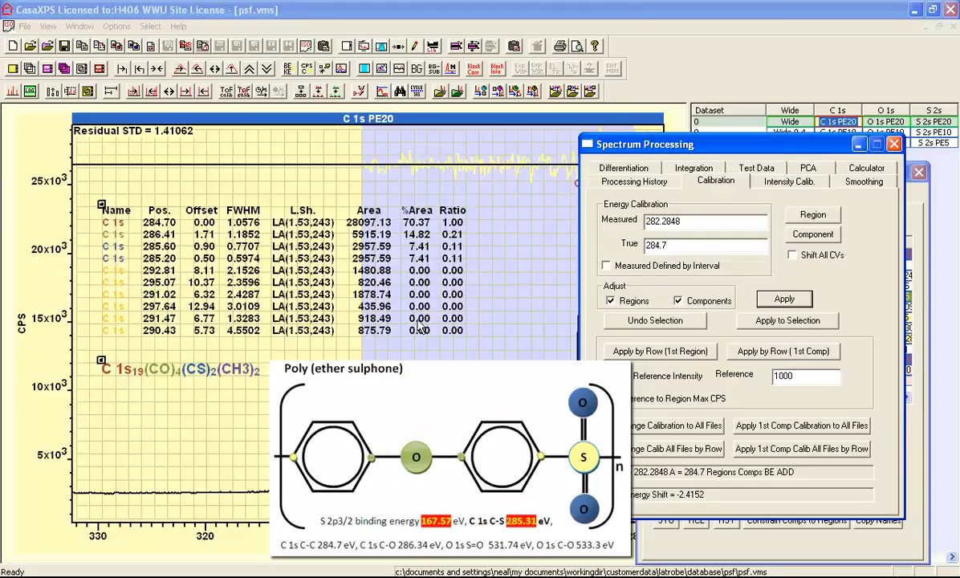
pyautogui.moveTo(627, 150); pyautogui.dragTo(751, 186)
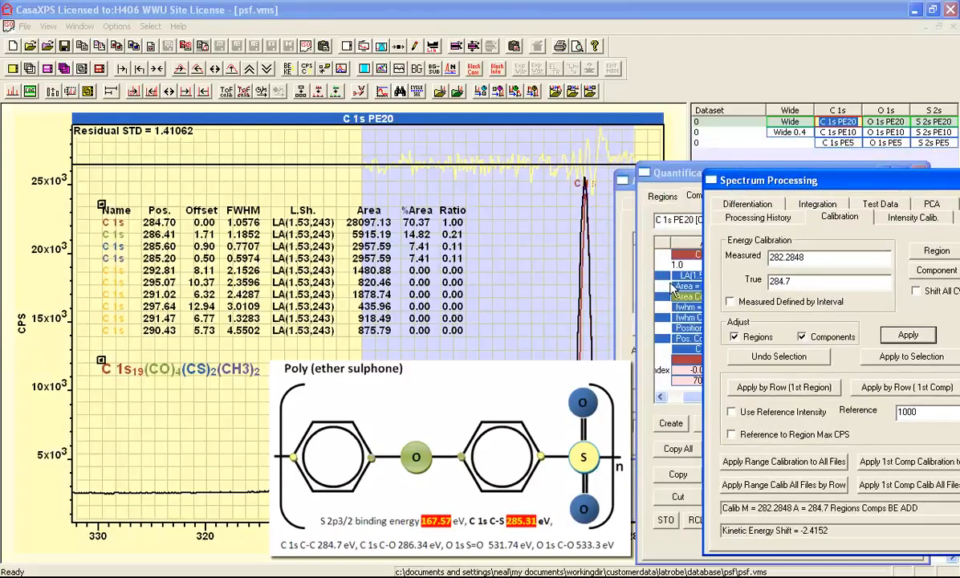